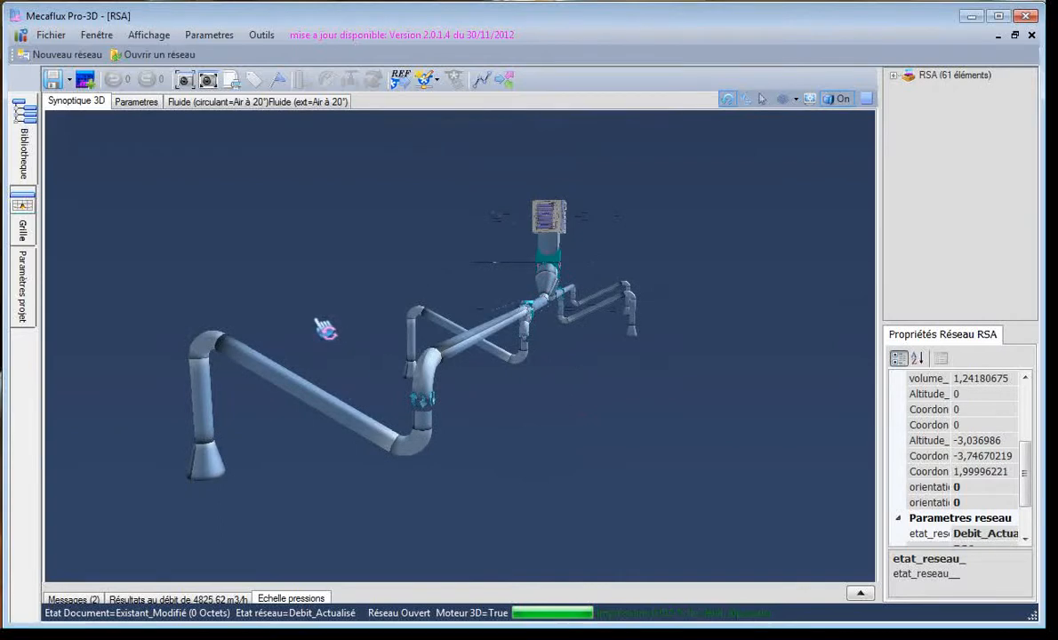
# Try a different orientation for the ORIENTEUR element on the nearest branch's vertical duct and return it to 90°
pyautogui.moveTo(325, 330); pyautogui.dragTo(378, 402)
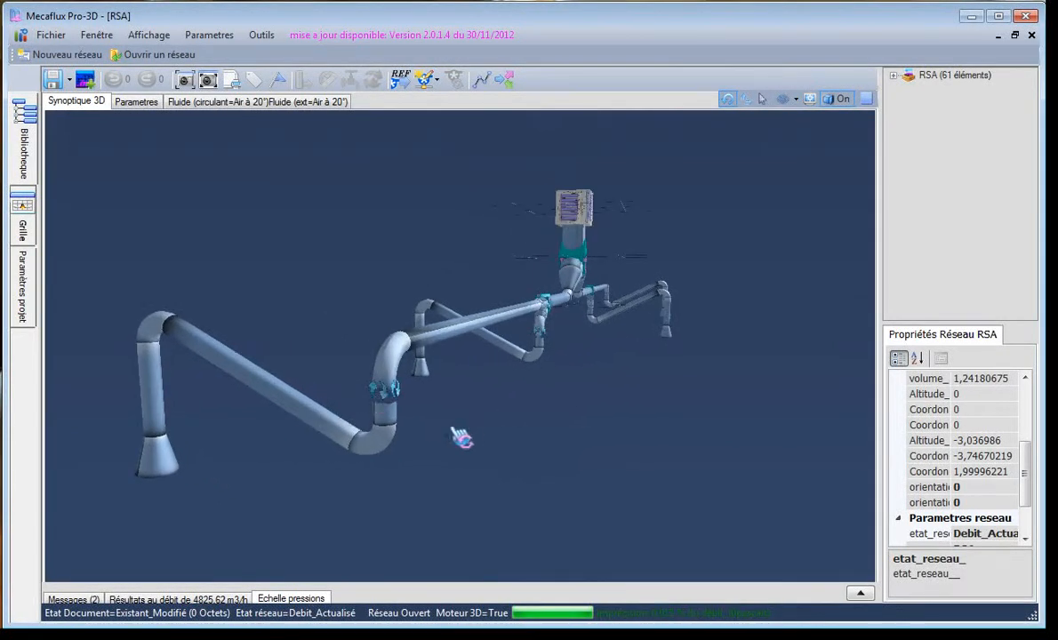
pyautogui.click(401, 409)
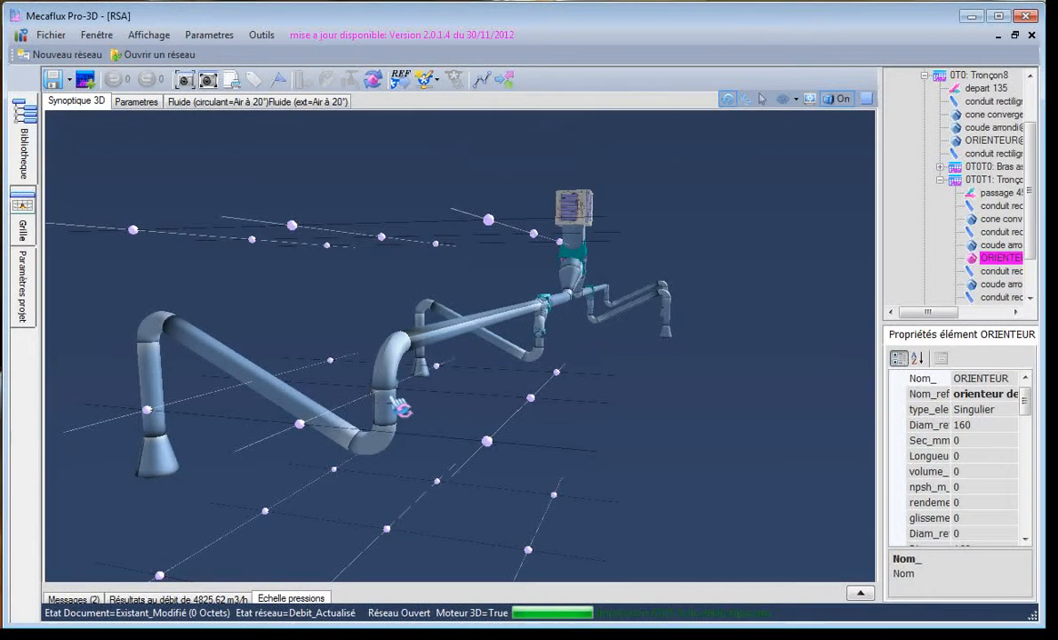
pyautogui.click(372, 82)
pyautogui.click(372, 82)
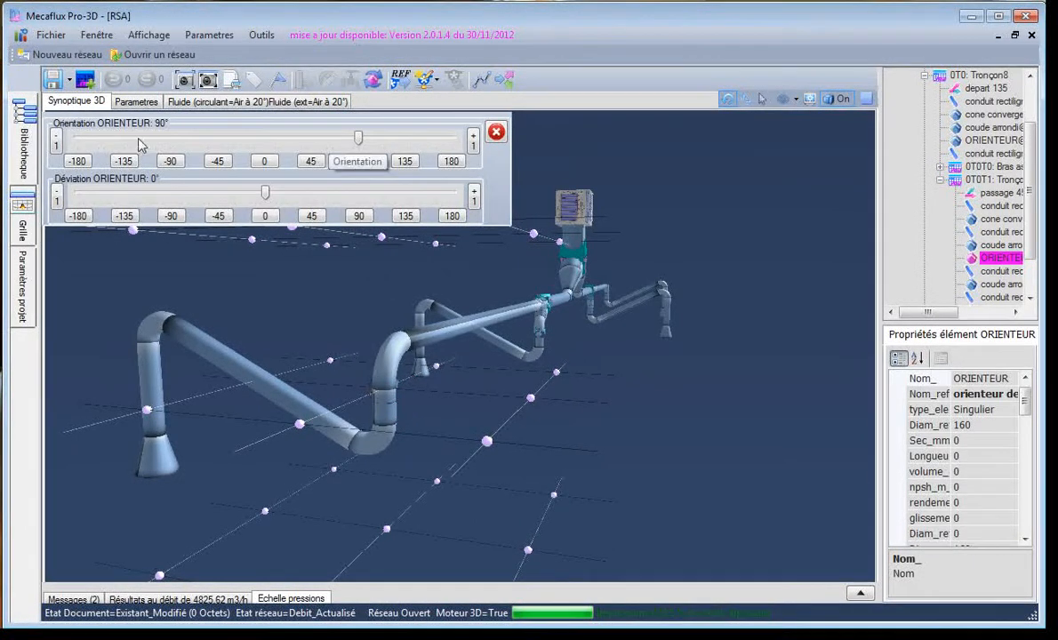
pyautogui.moveTo(359, 144)
pyautogui.mouseDown()
pyautogui.moveTo(312, 142)
pyautogui.moveTo(359, 142)
pyautogui.mouseUp()
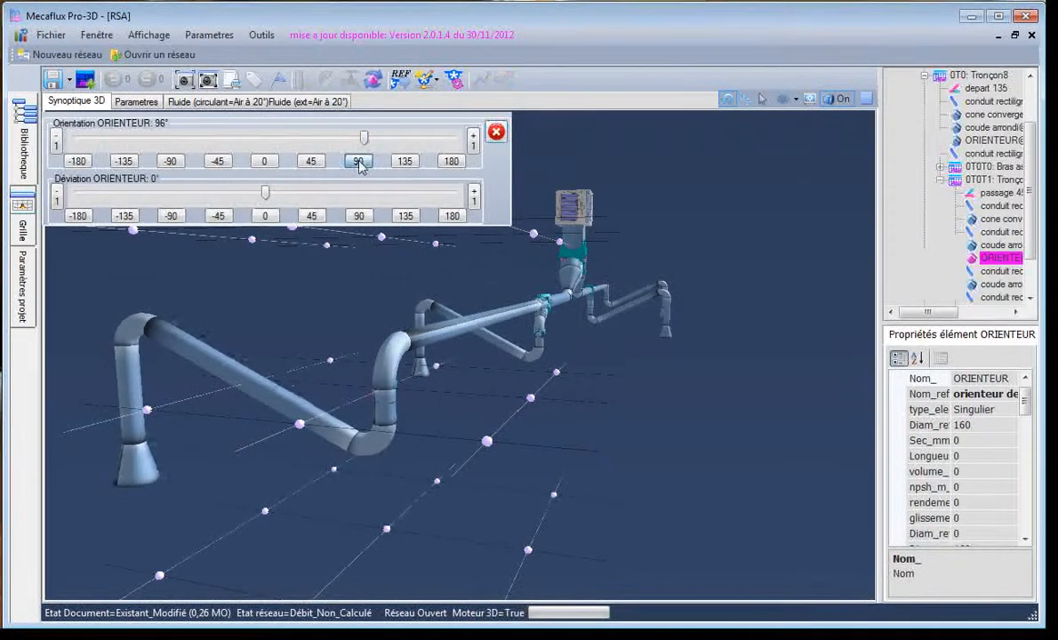
pyautogui.moveTo(352, 296); pyautogui.dragTo(350, 296)
pyautogui.click(380, 404)
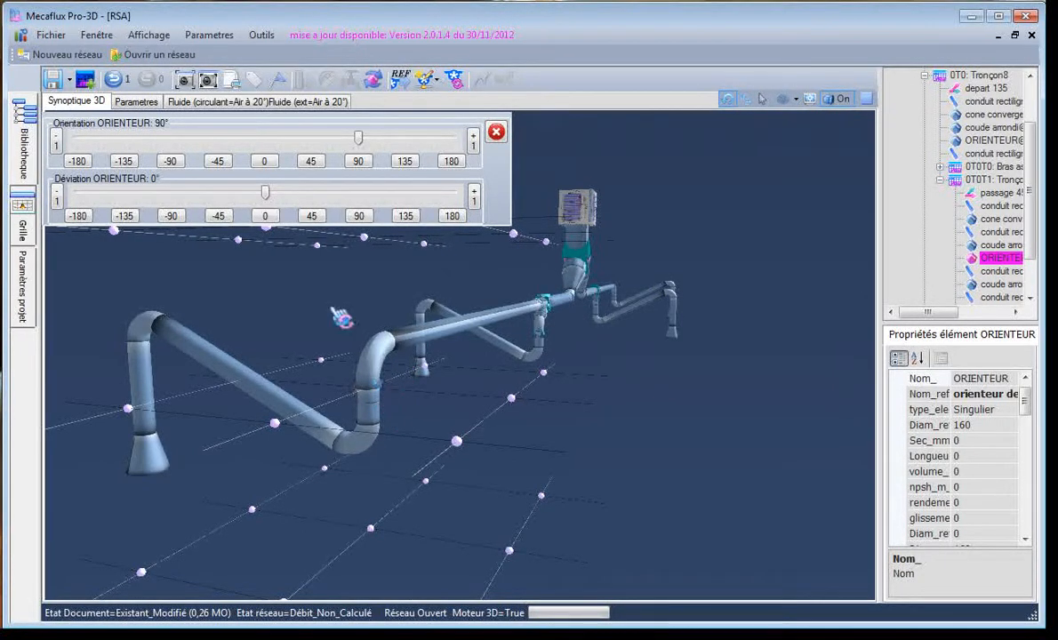
pyautogui.click(497, 133)
# Delete the ORIENTEUR element from the vertical duct of the nearest branch
pyautogui.click(427, 407)
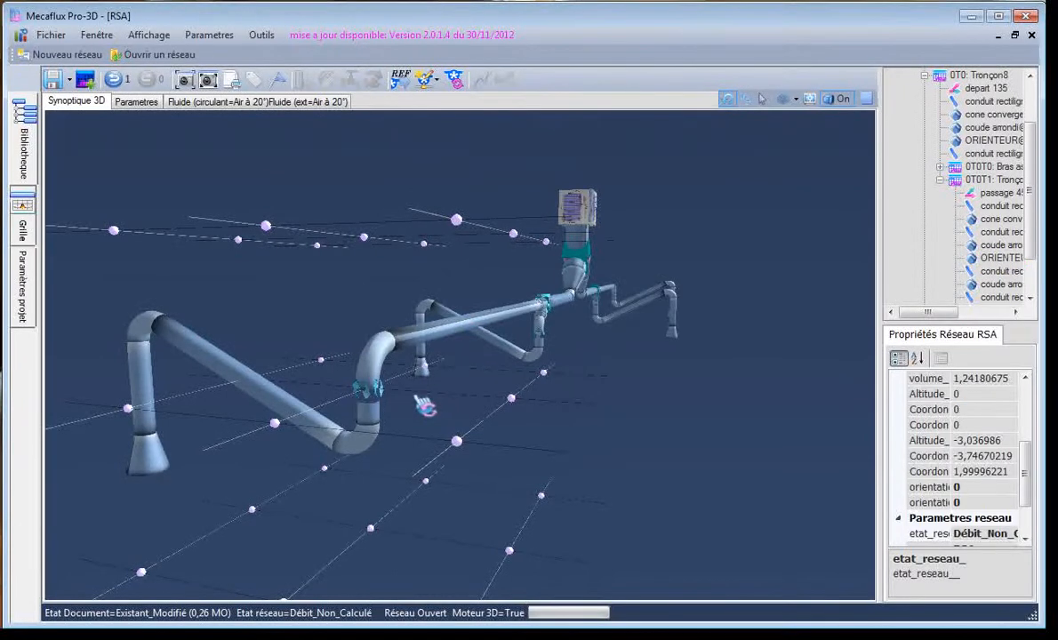
pyautogui.click(388, 403)
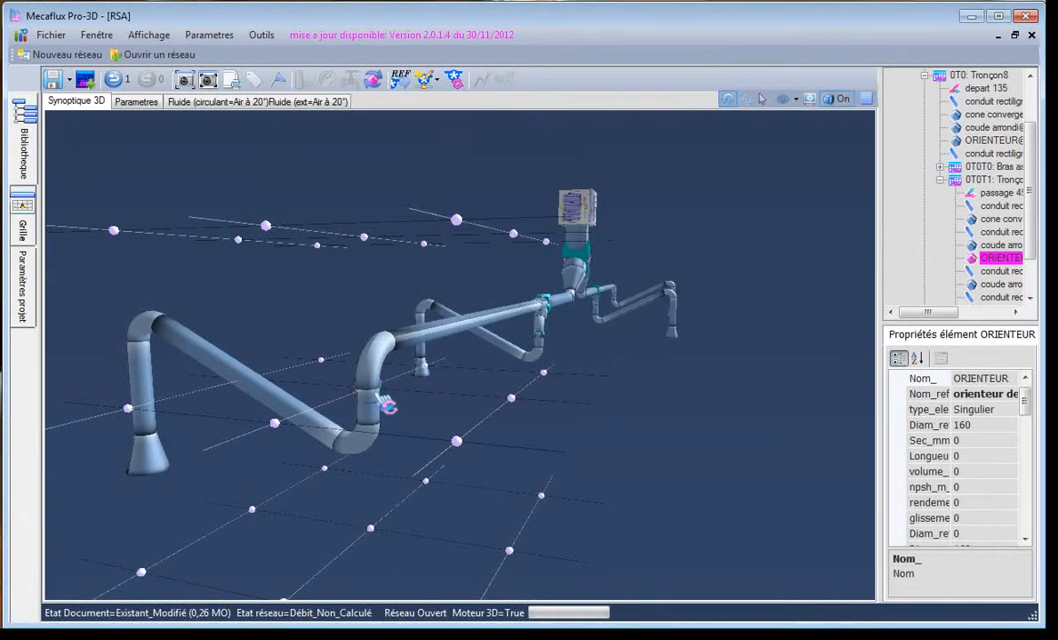
pyautogui.click(389, 406)
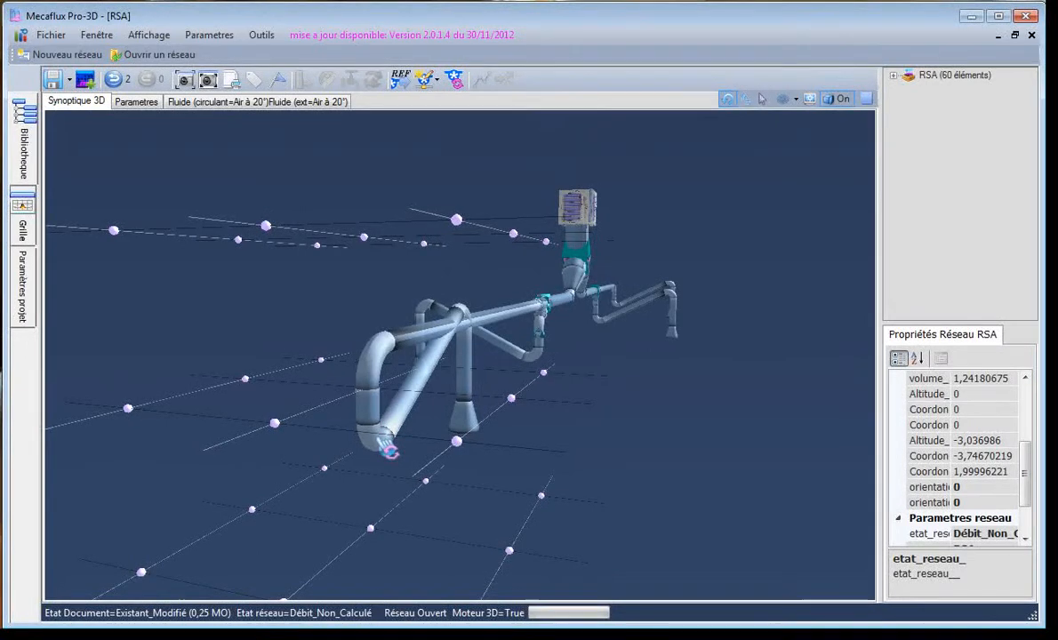
# Set the orientation of the rounded elbow below the nearest branch's vertical duct to -90°
pyautogui.click(388, 450)
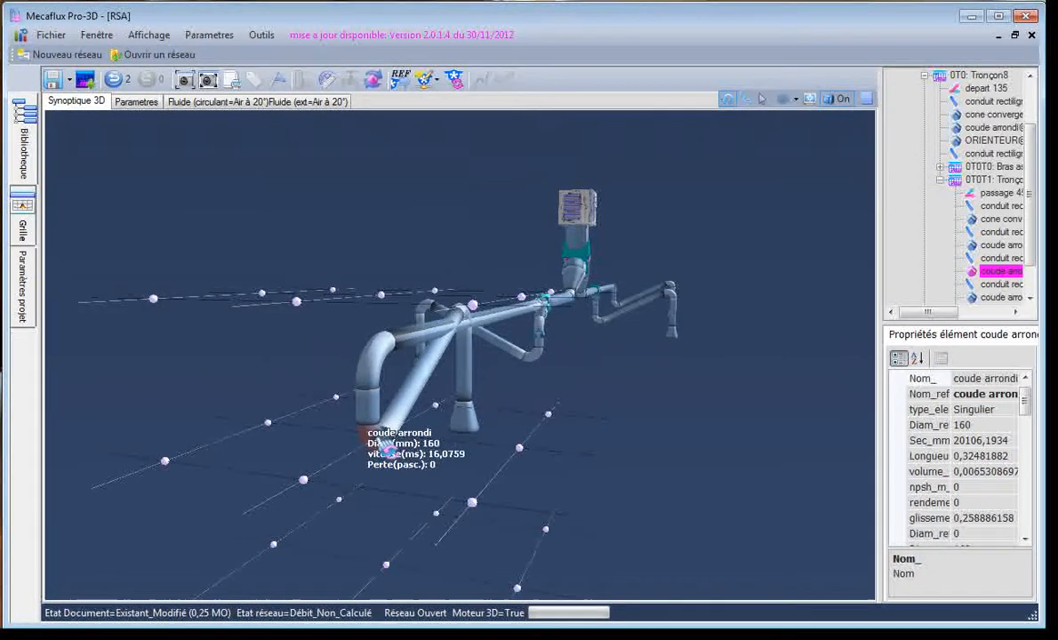
pyautogui.click(373, 80)
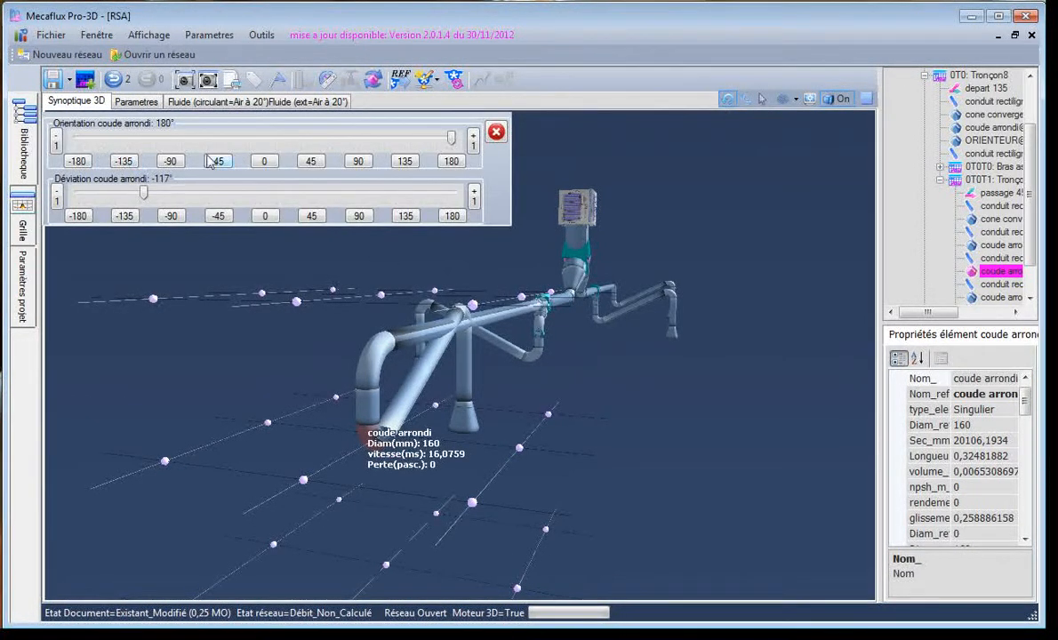
pyautogui.moveTo(453, 140); pyautogui.dragTo(172, 139)
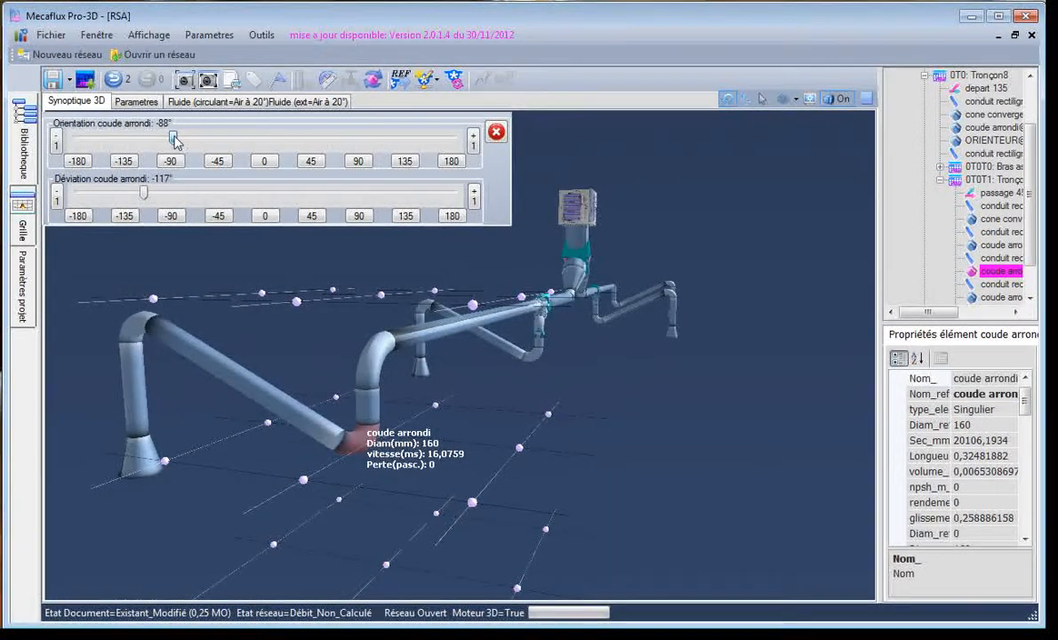
pyautogui.moveTo(362, 504); pyautogui.dragTo(352, 470)
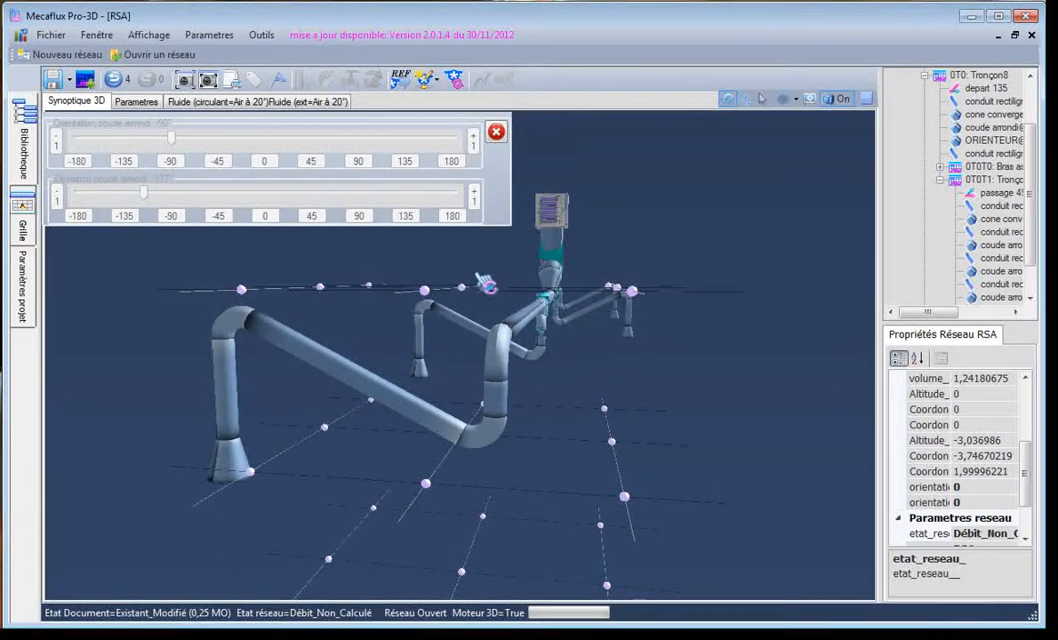
pyautogui.click(495, 134)
pyautogui.moveTo(497, 236); pyautogui.dragTo(452, 445)
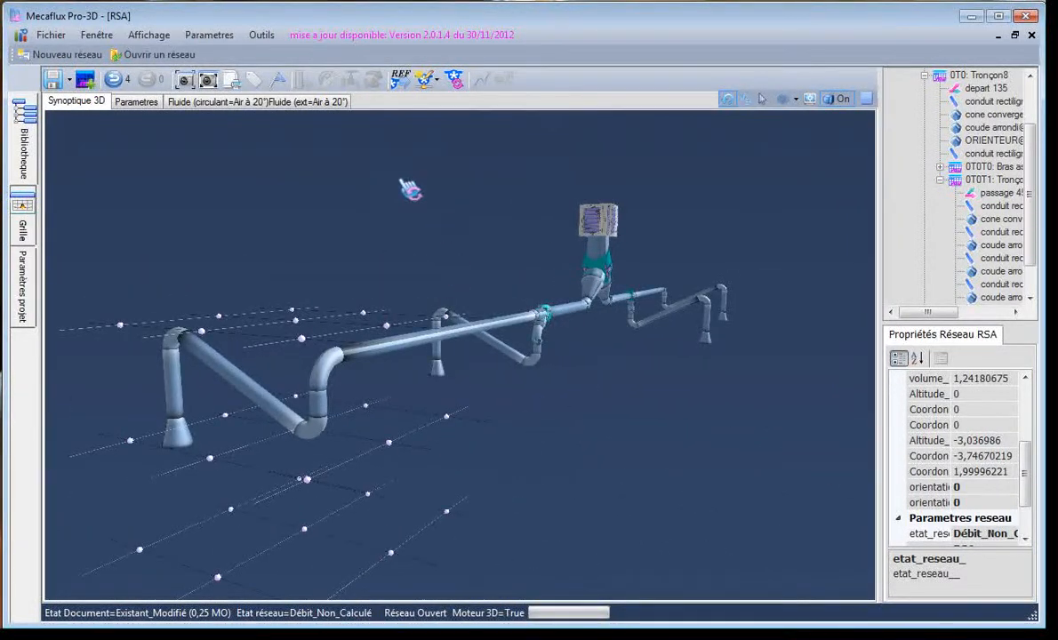
# Create a test generator delivering 1000 m3/h and calculate the network at that flow rate
pyautogui.click(426, 82)
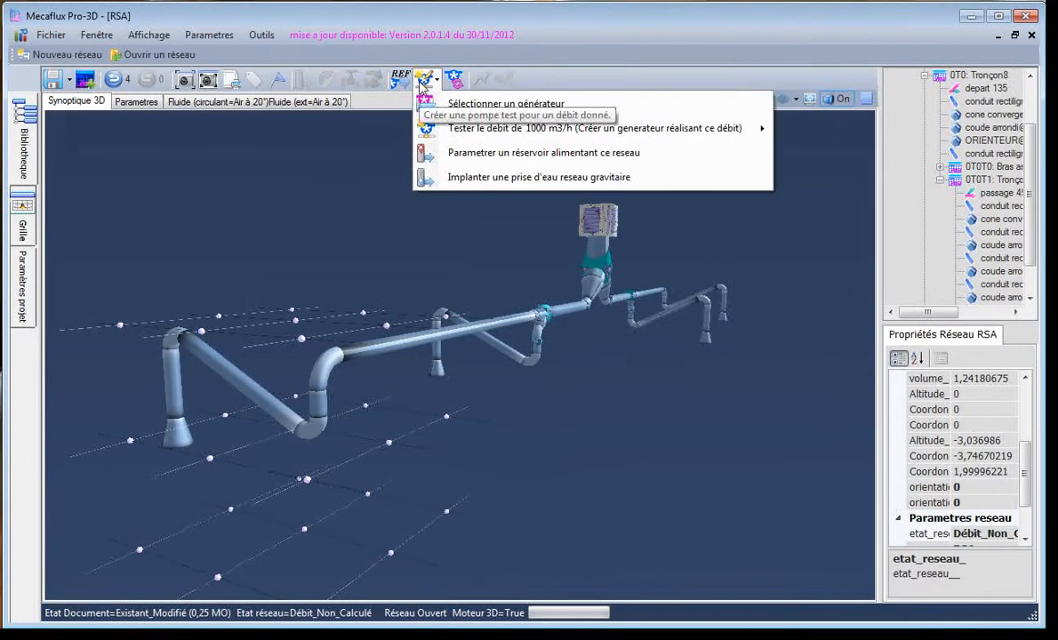
pyautogui.moveTo(464, 131)
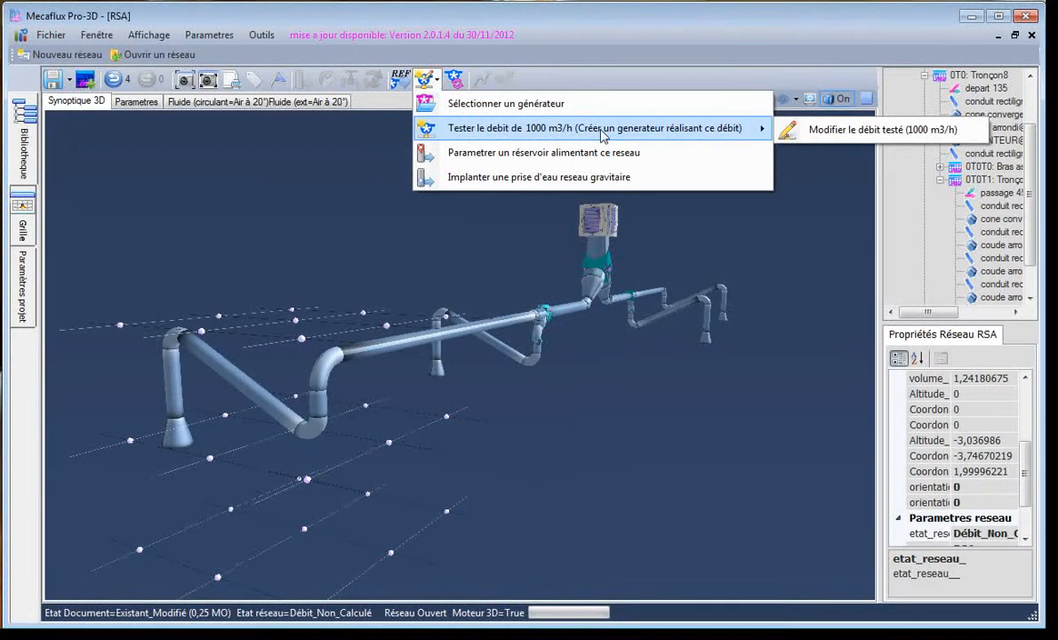
pyautogui.click(381, 245)
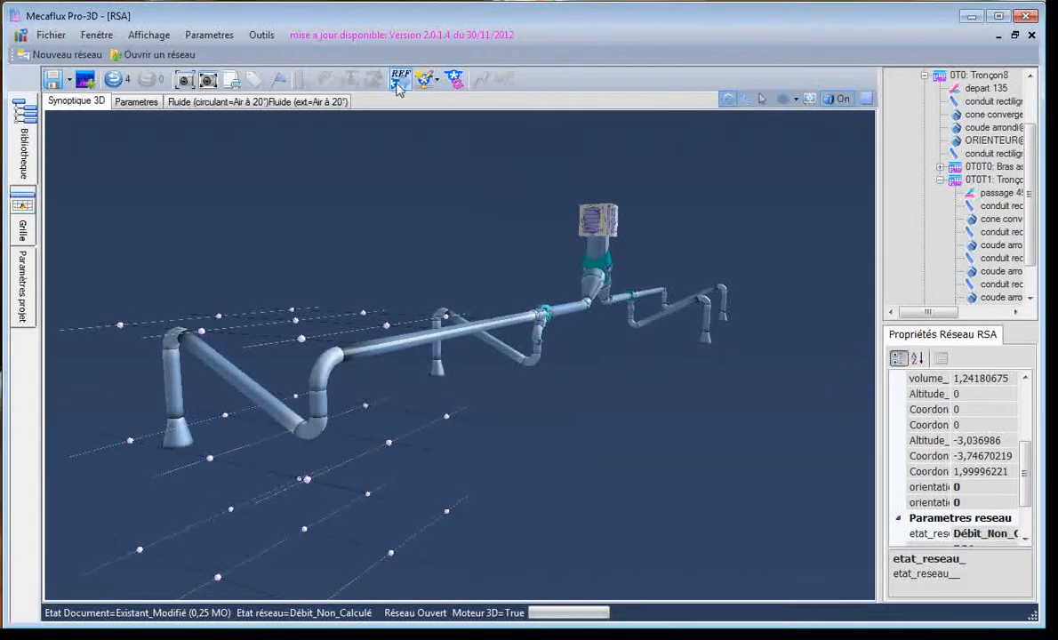
pyautogui.click(424, 81)
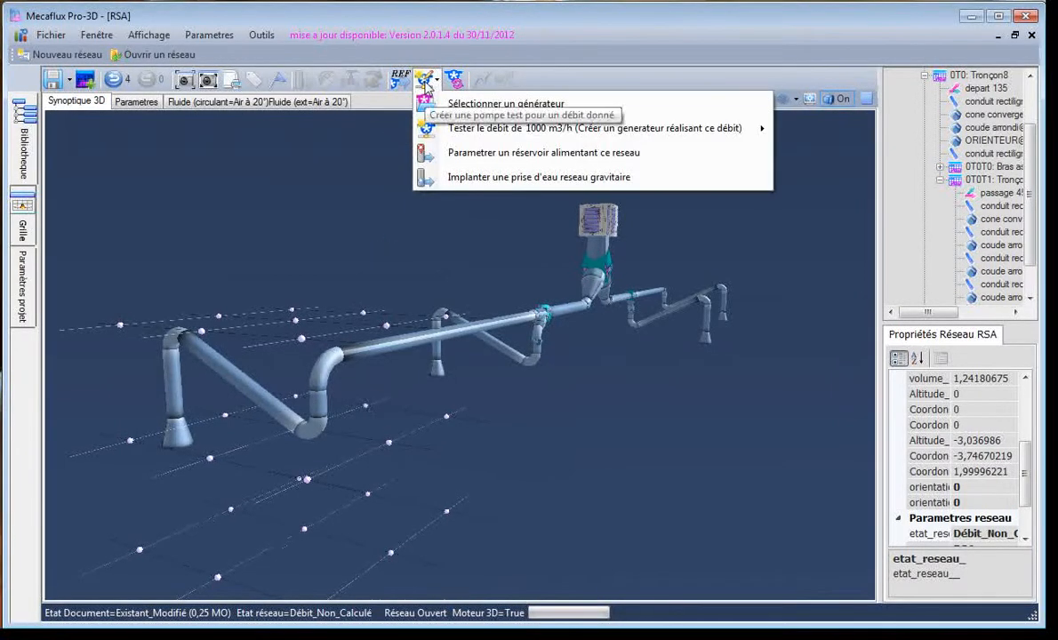
pyautogui.click(471, 132)
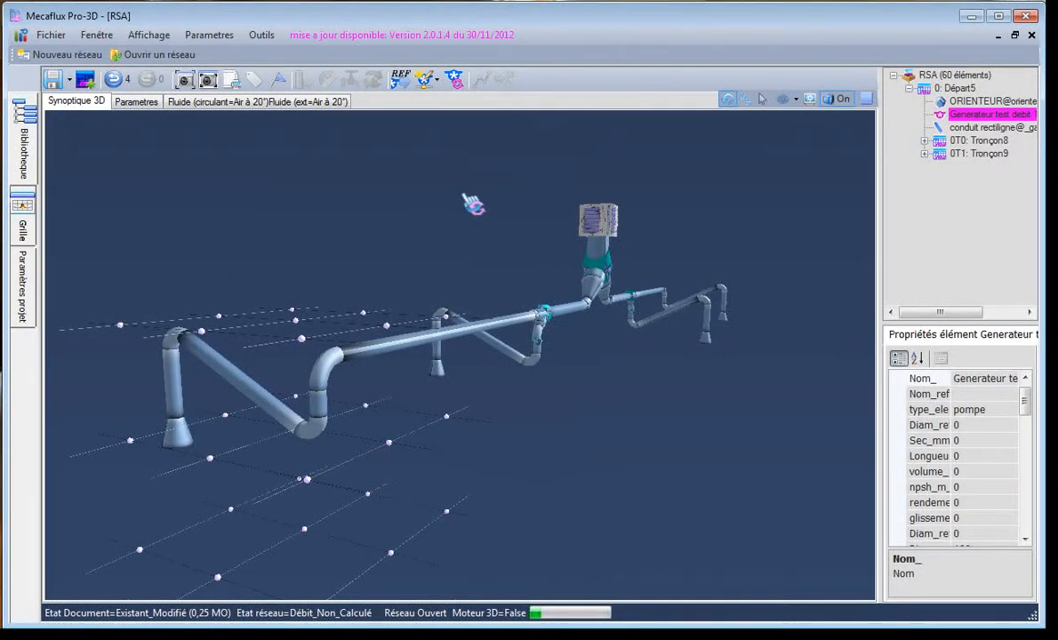
pyautogui.click(726, 397)
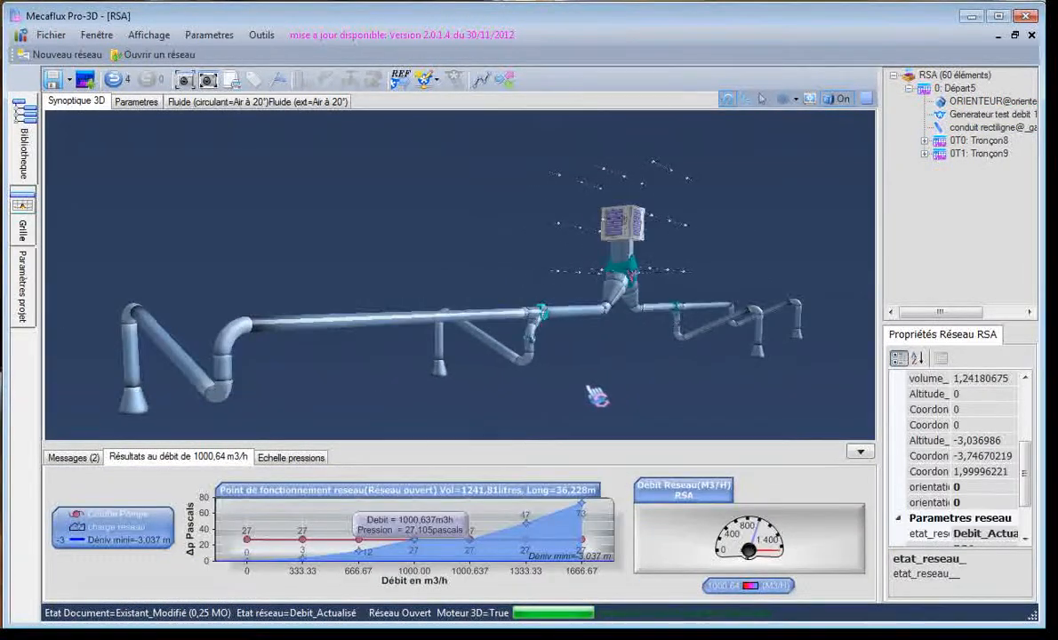
# Display the pressure scale and colour the network elements by pressure
pyautogui.click(293, 458)
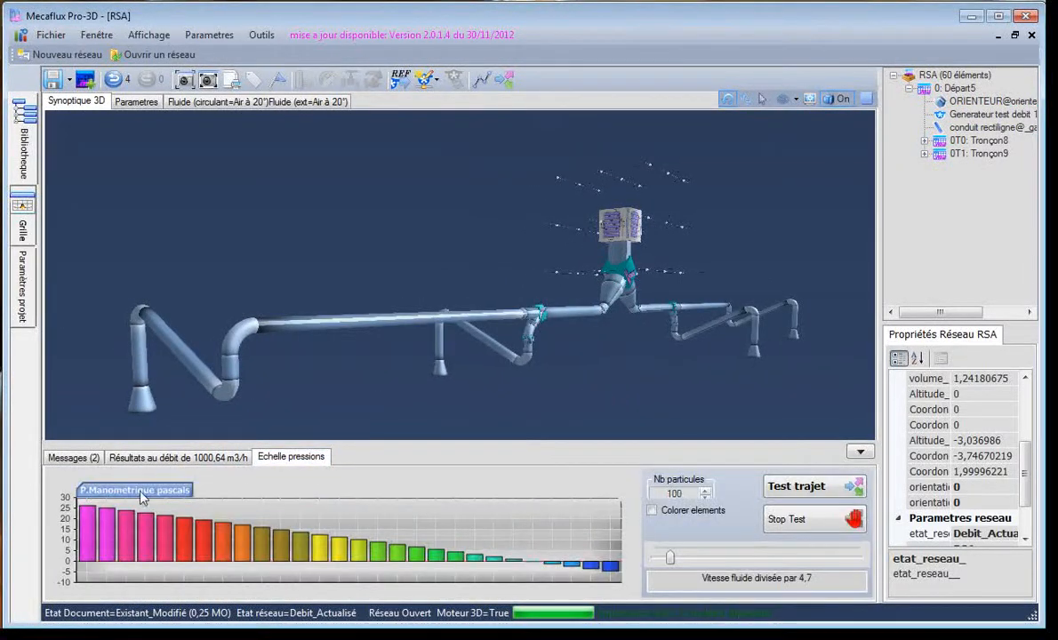
pyautogui.click(653, 511)
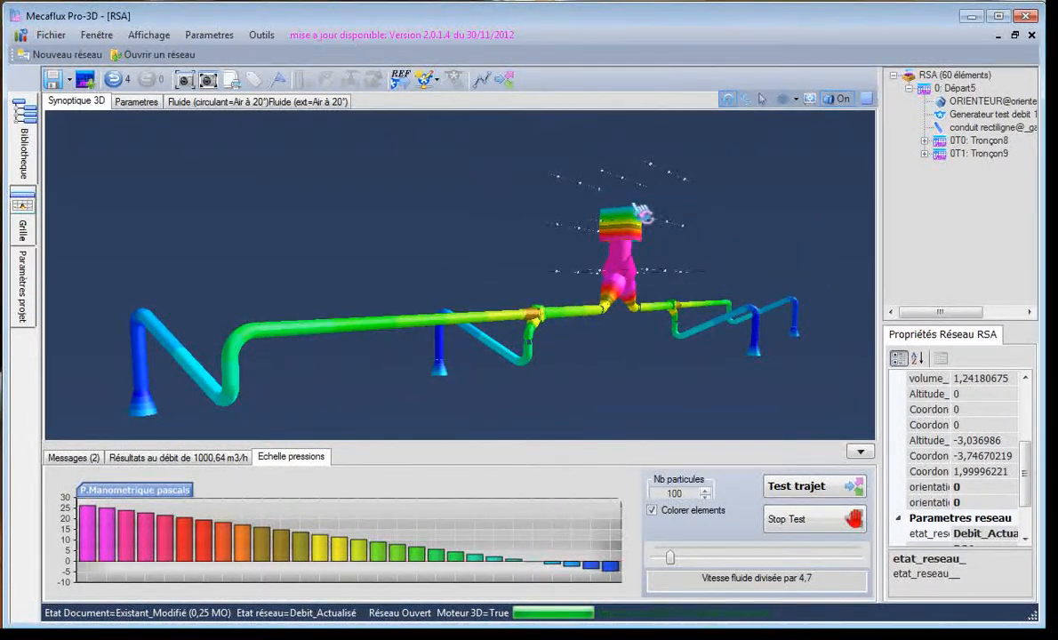
pyautogui.moveTo(639, 247)
pyautogui.mouseDown()
pyautogui.moveTo(620, 250)
pyautogui.moveTo(653, 231)
pyautogui.mouseUp()
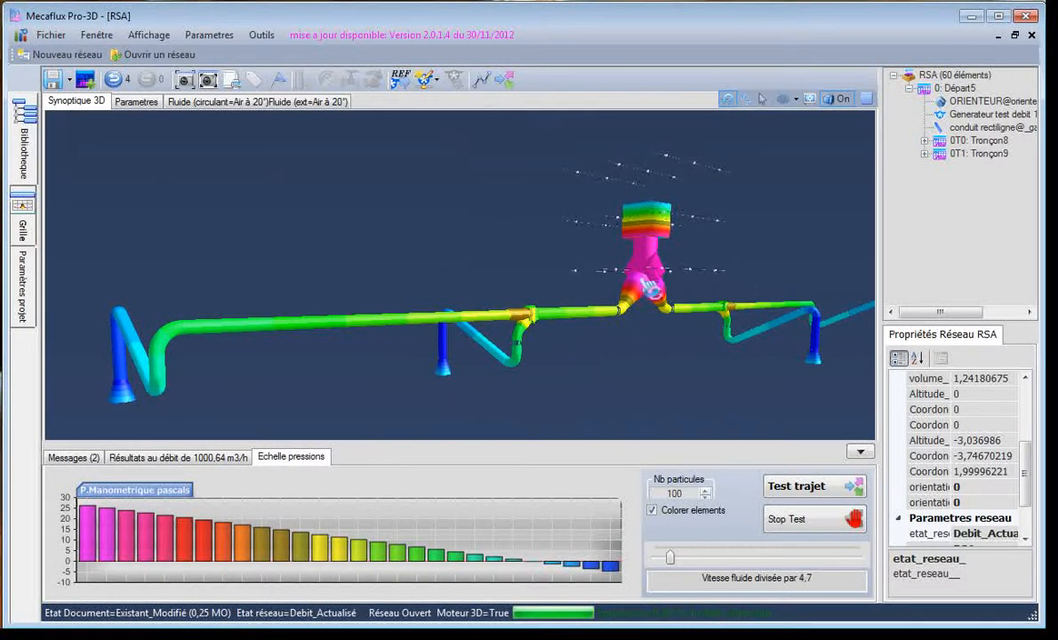
pyautogui.moveTo(411, 389); pyautogui.dragTo(536, 402)
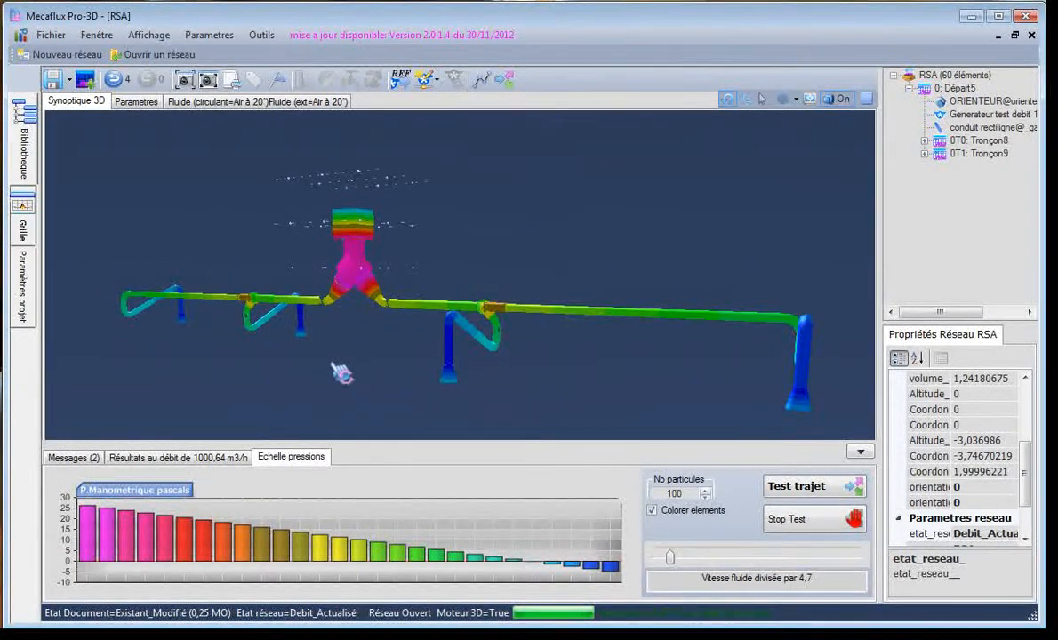
pyautogui.moveTo(338, 370); pyautogui.dragTo(427, 401)
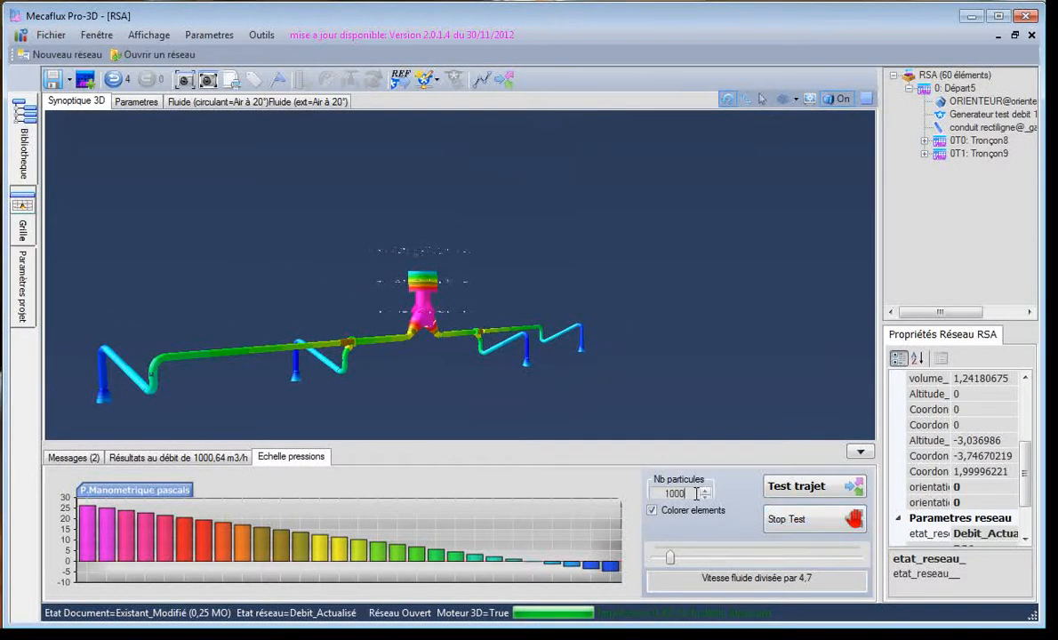
# Run the particle path test with 1000 particles at real fluid speed, and stop it after viewing the outlet jets
pyautogui.click(805, 488)
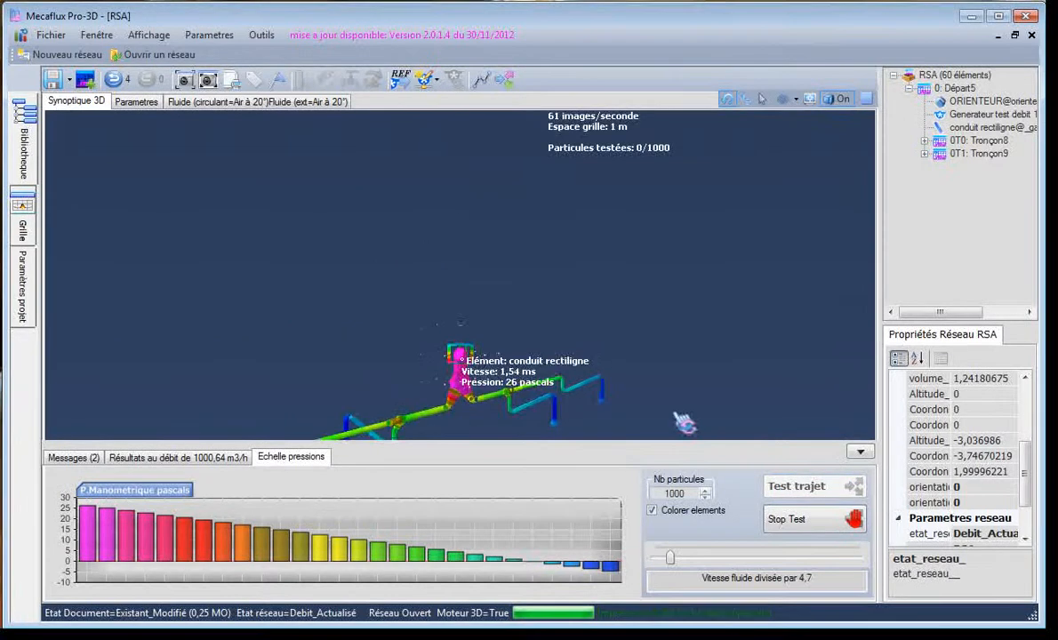
pyautogui.moveTo(670, 557); pyautogui.dragTo(655, 558)
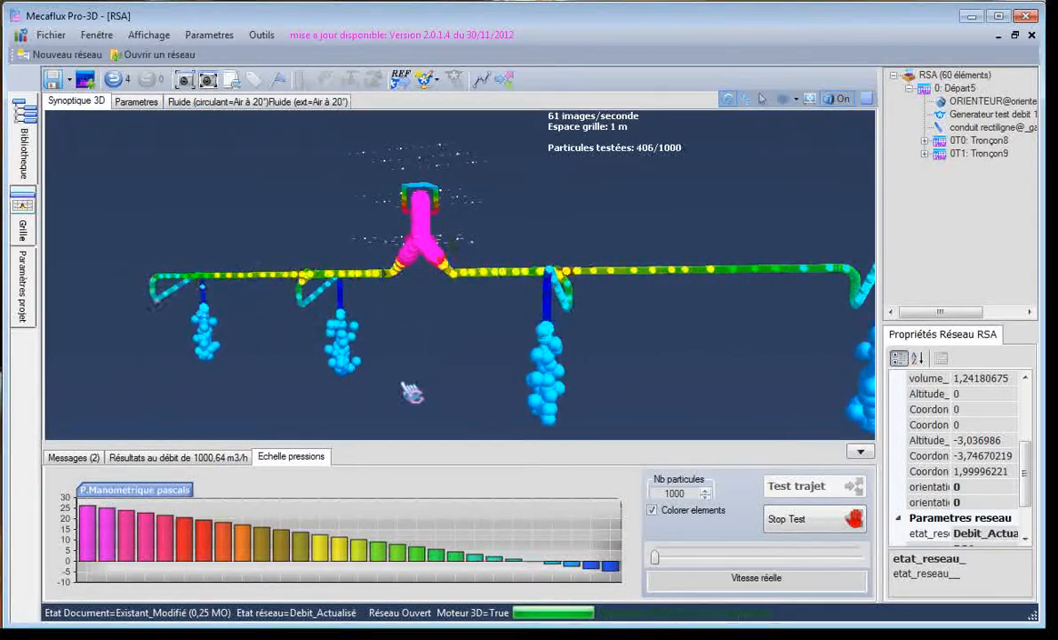
pyautogui.moveTo(402, 381); pyautogui.dragTo(419, 383)
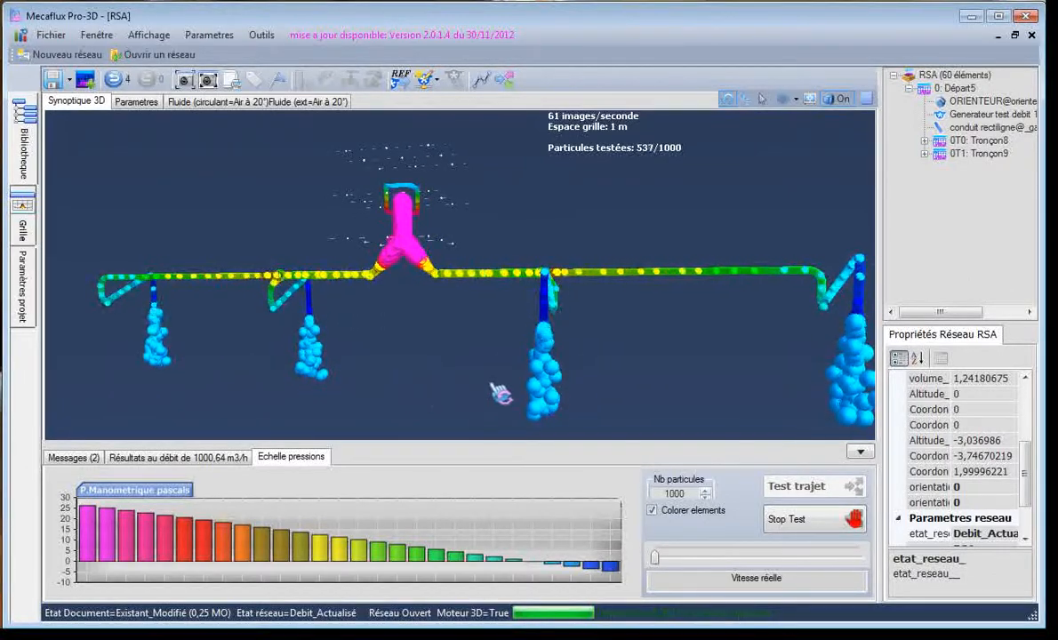
pyautogui.click(781, 521)
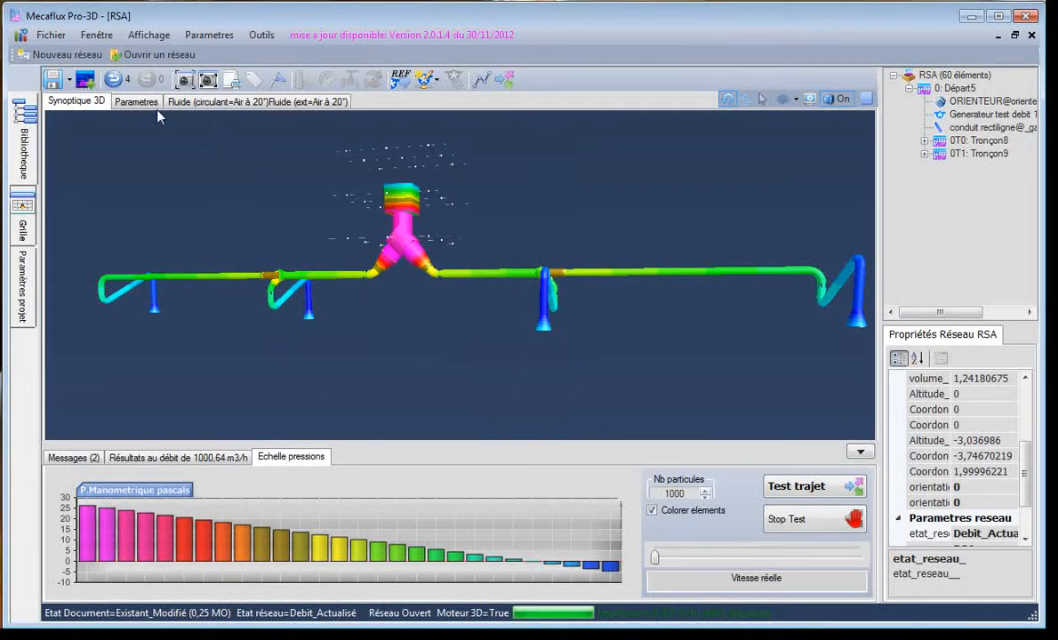
# Change the circulating fluid to the gas Air at 60 °C, using an altitude of 0 m for the atmospheric pressure
pyautogui.click(210, 103)
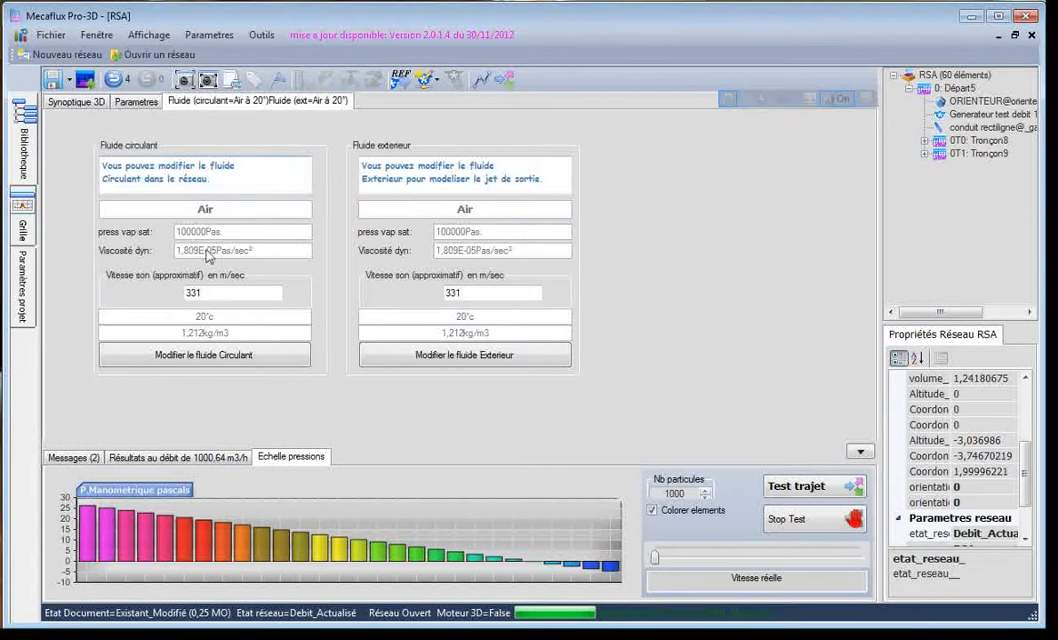
pyautogui.click(199, 356)
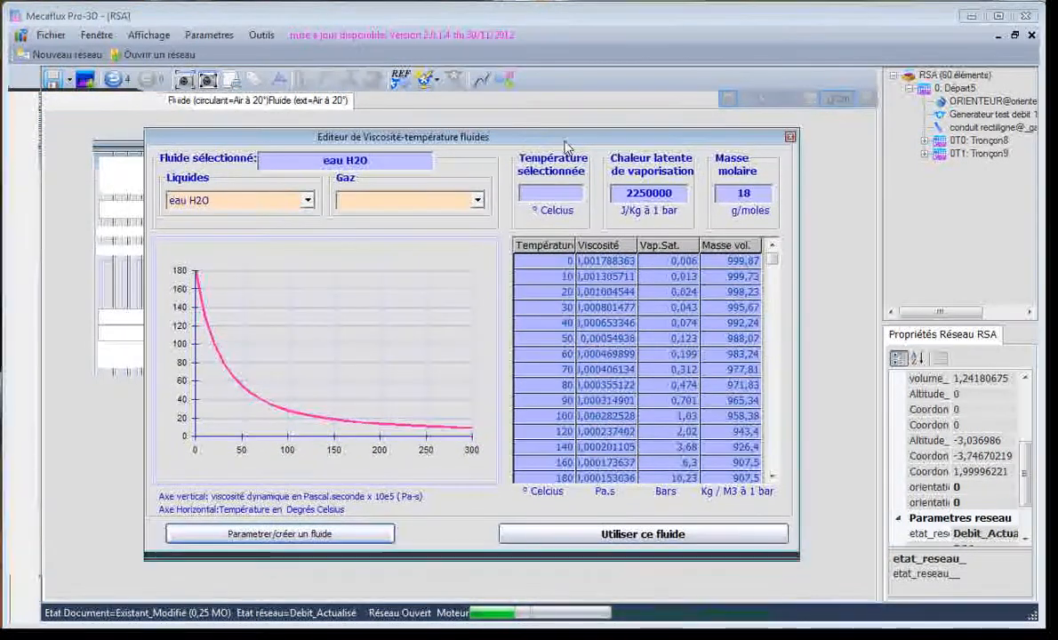
pyautogui.click(445, 200)
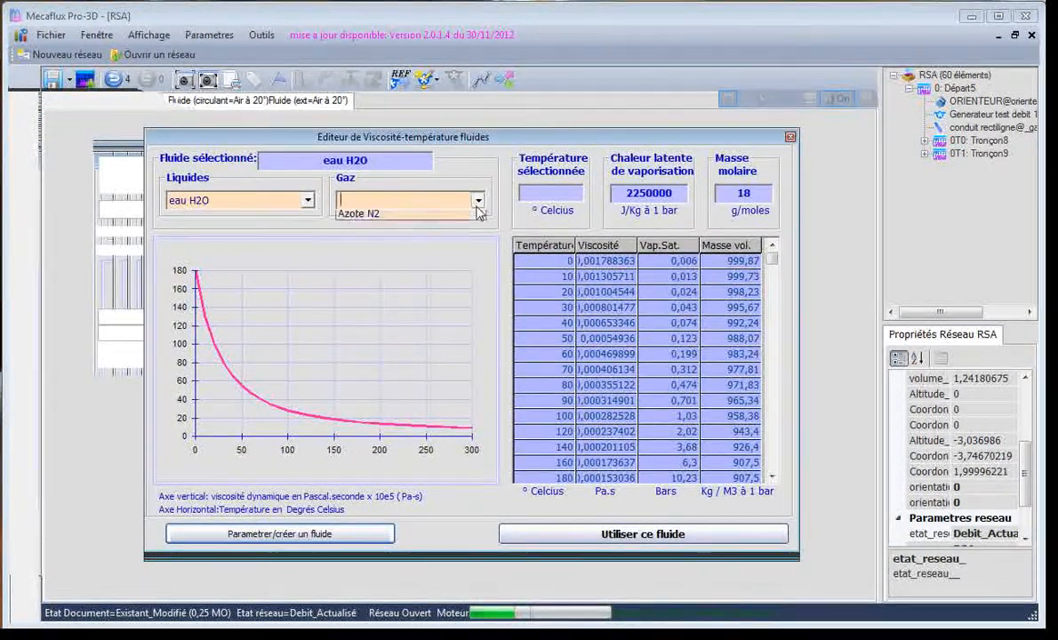
pyautogui.click(395, 258)
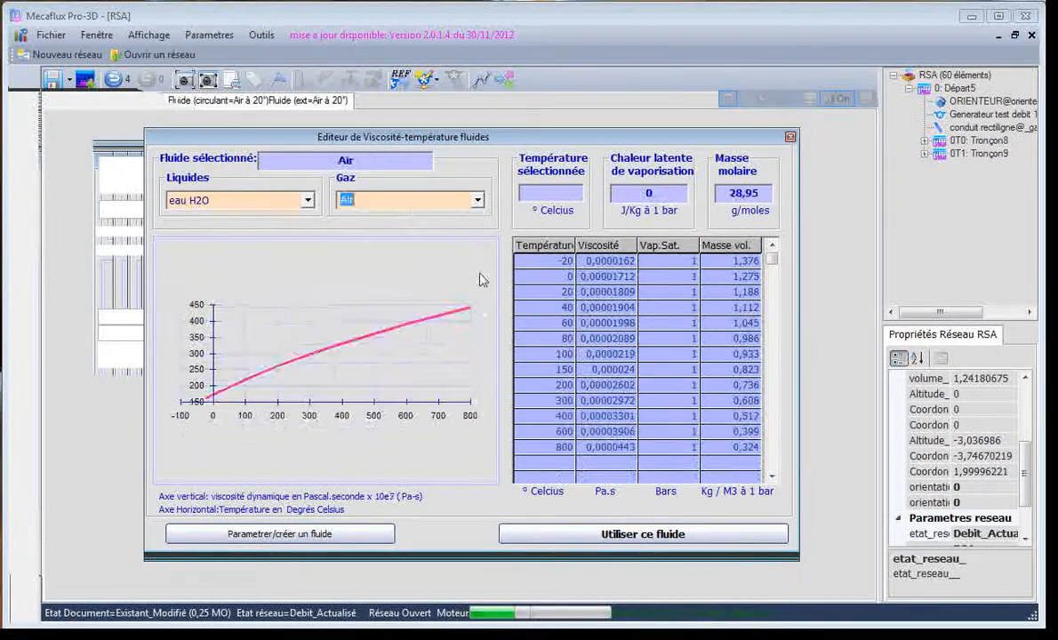
pyautogui.click(569, 324)
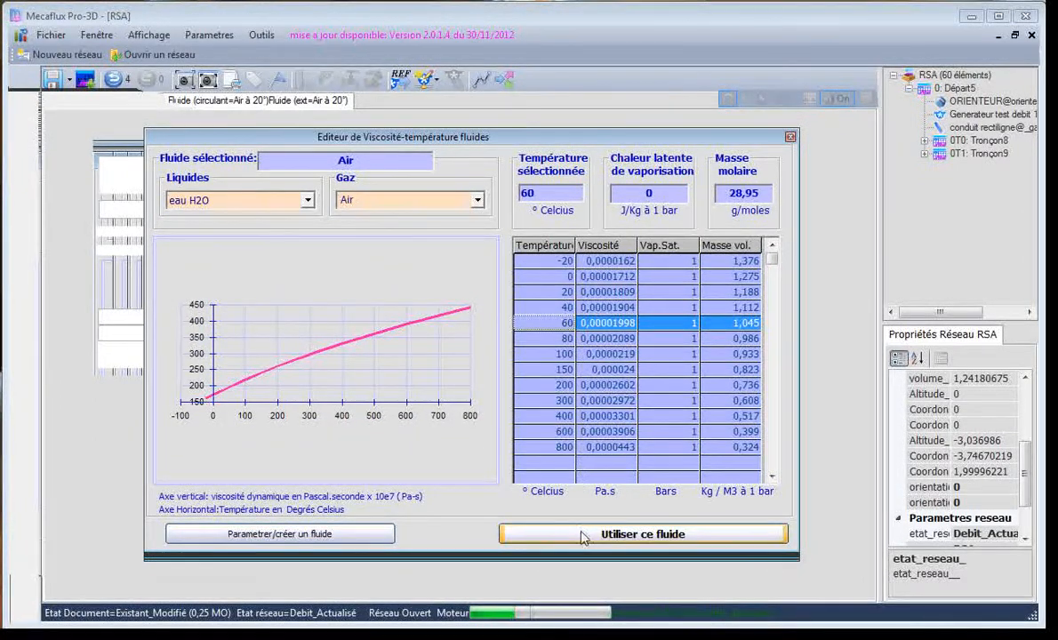
pyautogui.click(649, 534)
pyautogui.click(715, 413)
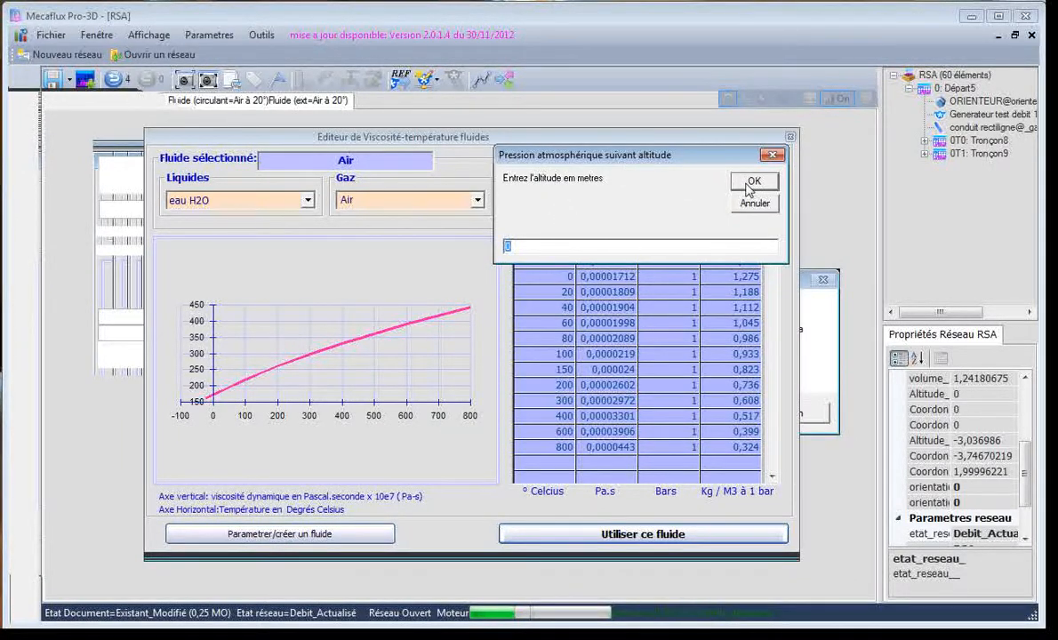
pyautogui.click(752, 183)
pyautogui.click(729, 396)
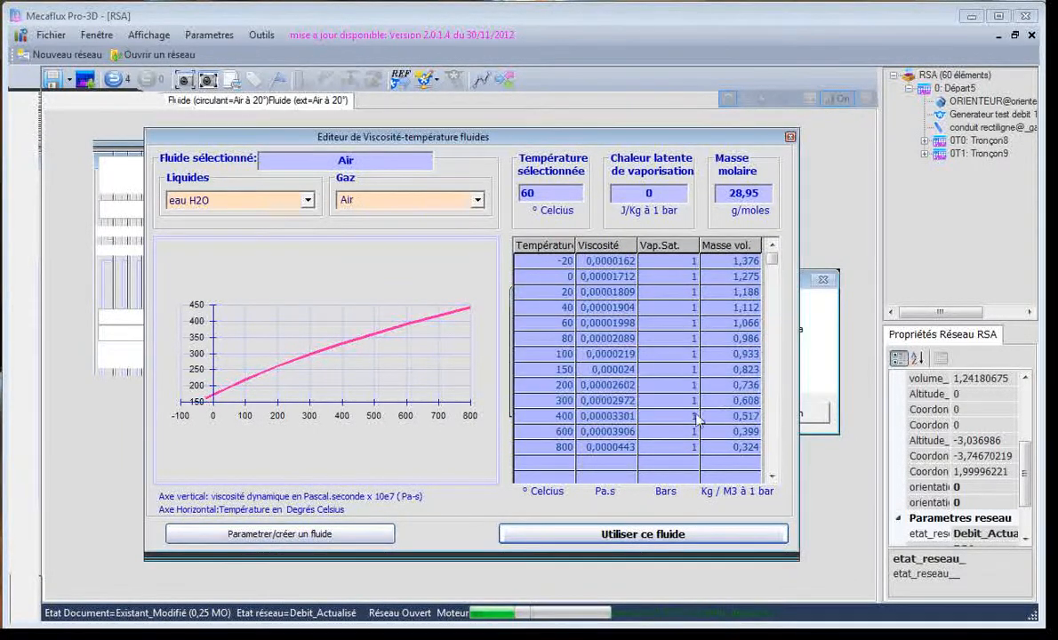
pyautogui.click(623, 534)
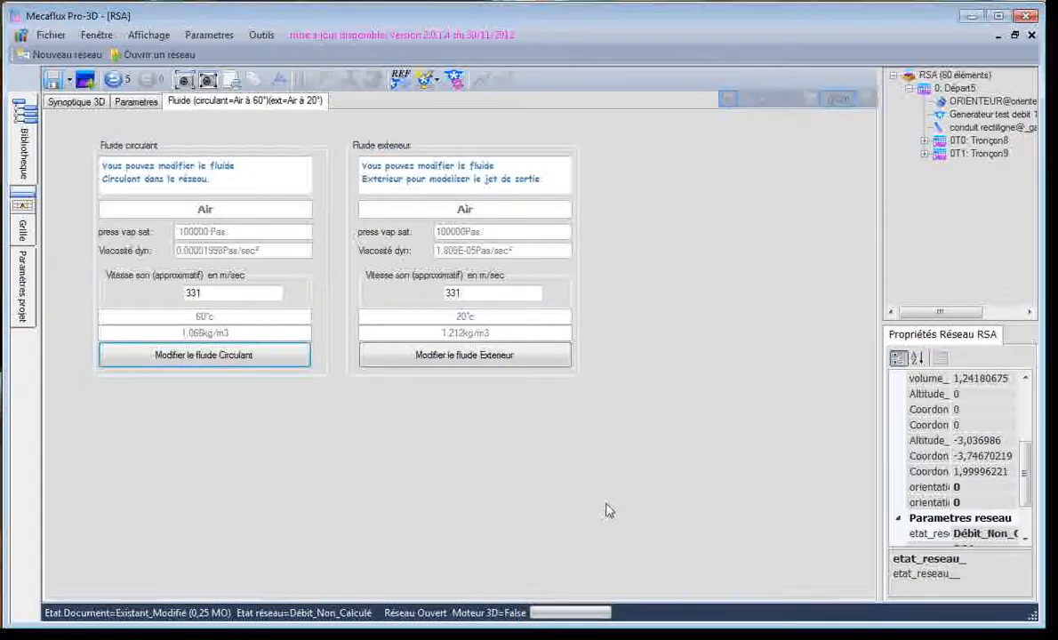
# Recalculate the 3D network with a test generator delivering 1000 m3/h
pyautogui.click(76, 101)
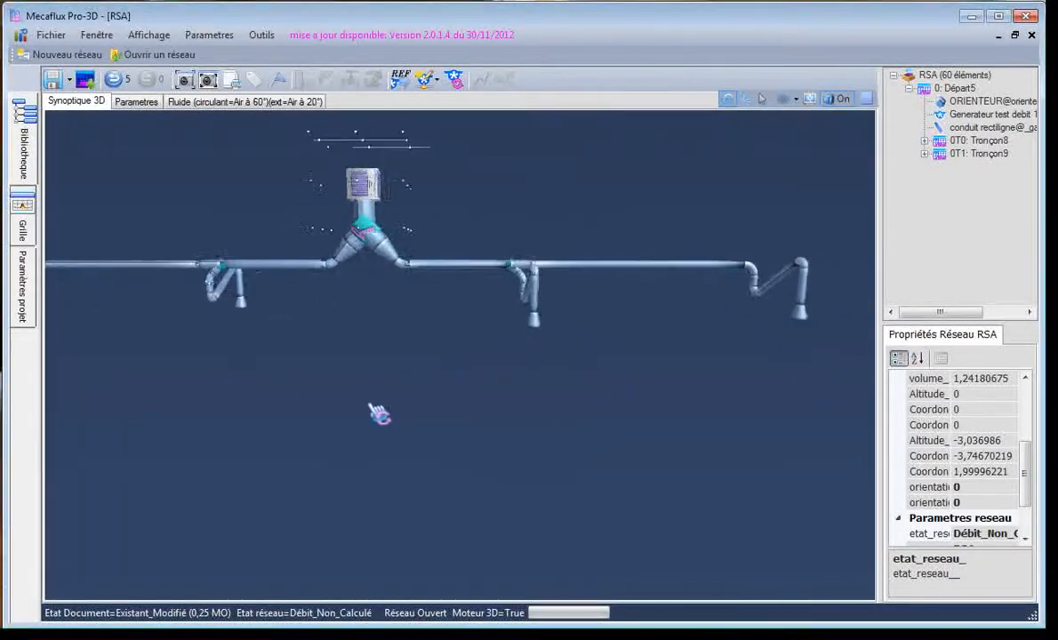
pyautogui.click(427, 79)
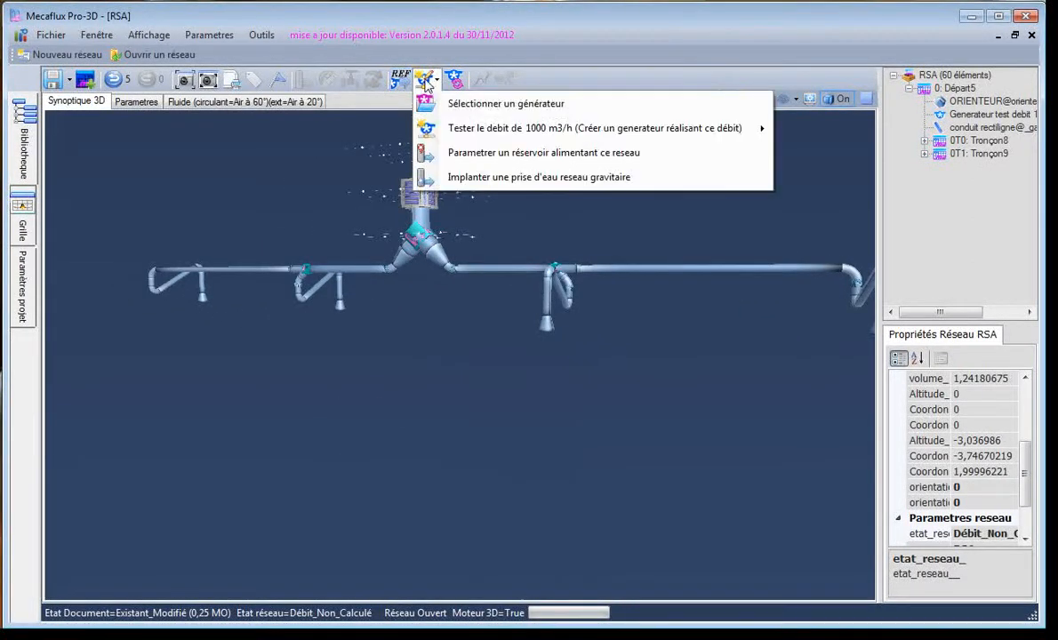
pyautogui.click(474, 130)
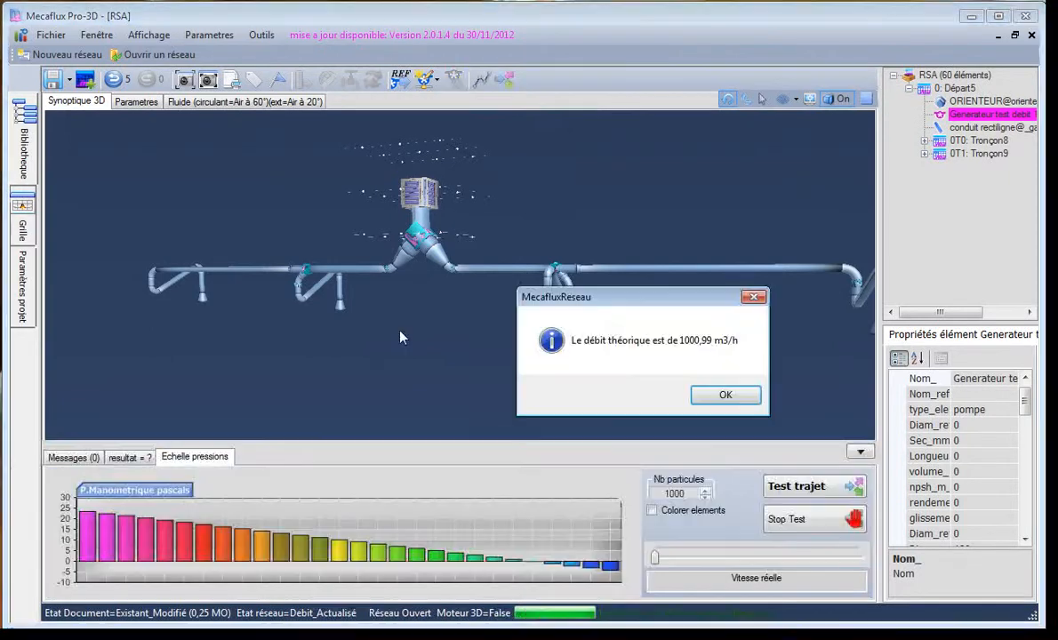
pyautogui.click(717, 395)
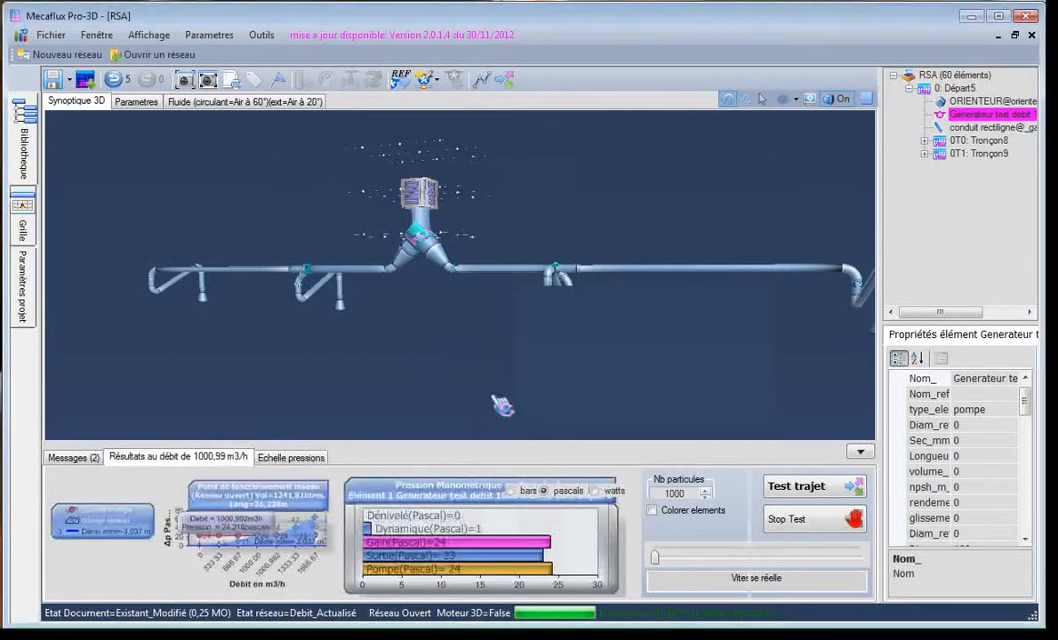
# Display the pressure scale for the 60 °C air calculation and colour the network elements by pressure
pyautogui.moveTo(415, 359); pyautogui.dragTo(694, 290)
pyautogui.moveTo(516, 403); pyautogui.dragTo(525, 402)
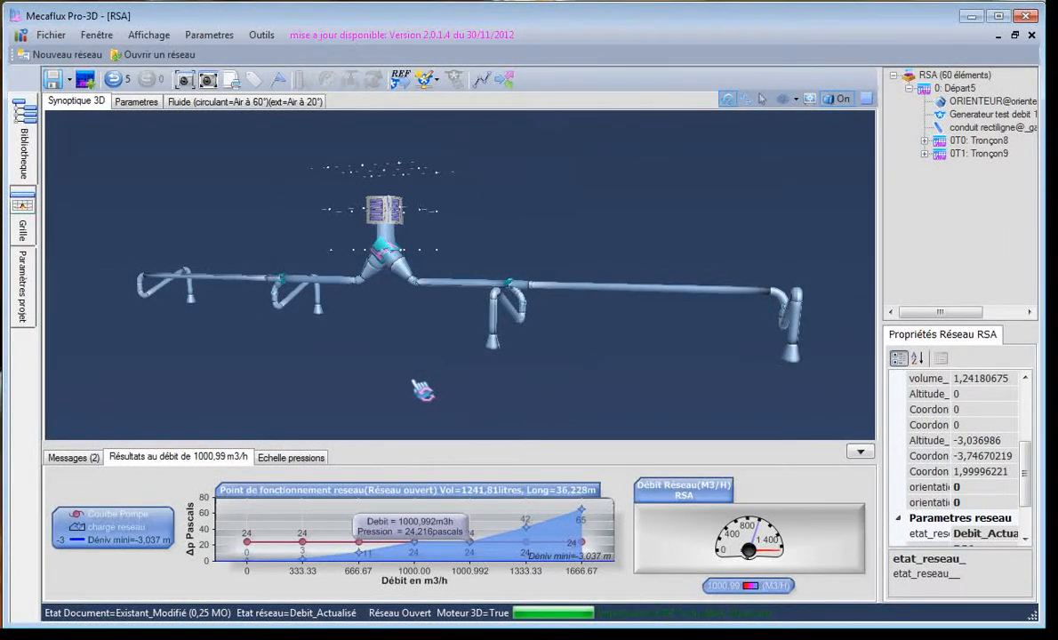
pyautogui.click(298, 458)
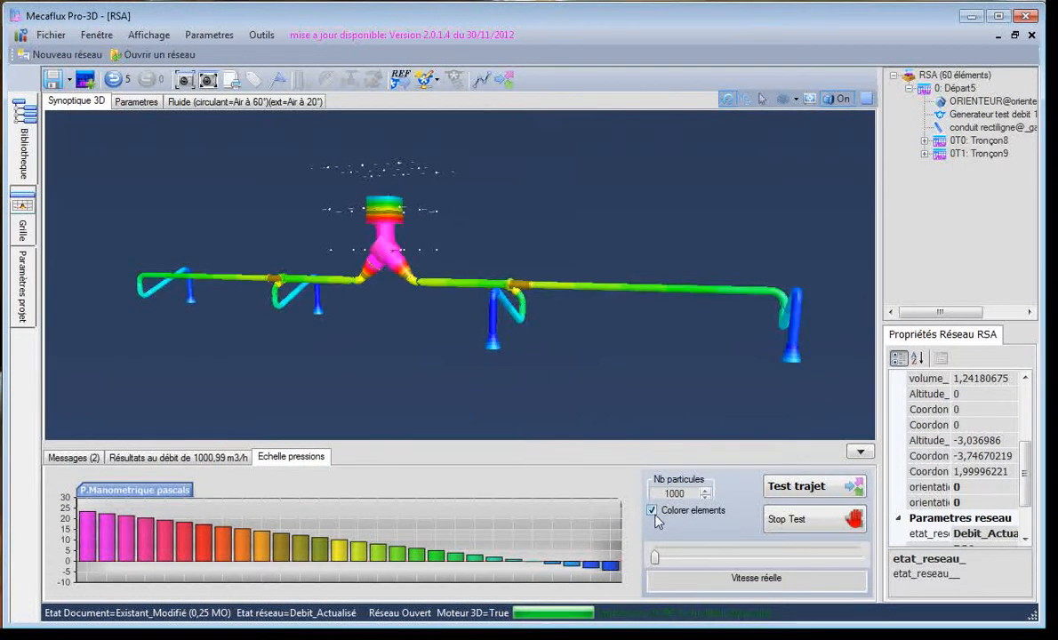
# Run the particle path test with 1000 particles at real speed, examine the outlet jets from several angles, and stop the test
pyautogui.click(792, 487)
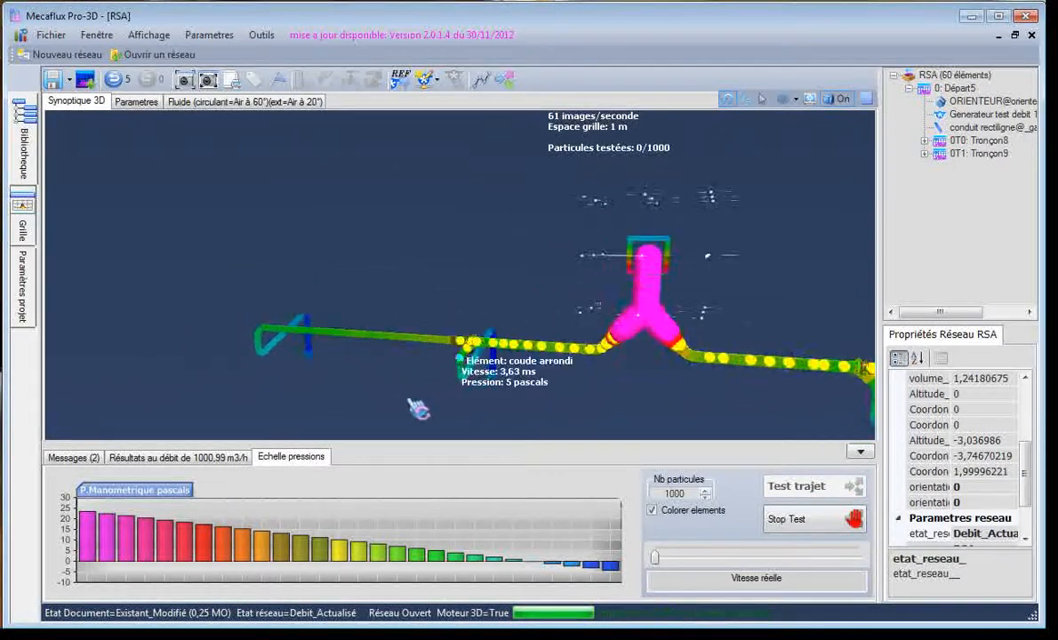
pyautogui.scroll(-5, 516, 404)
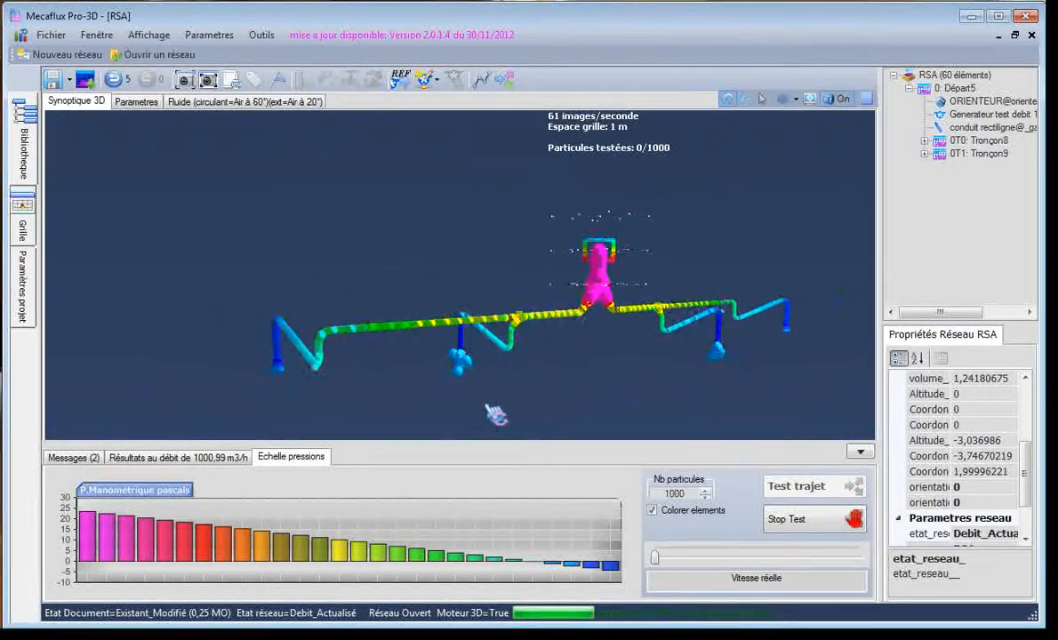
pyautogui.moveTo(487, 403); pyautogui.dragTo(631, 402)
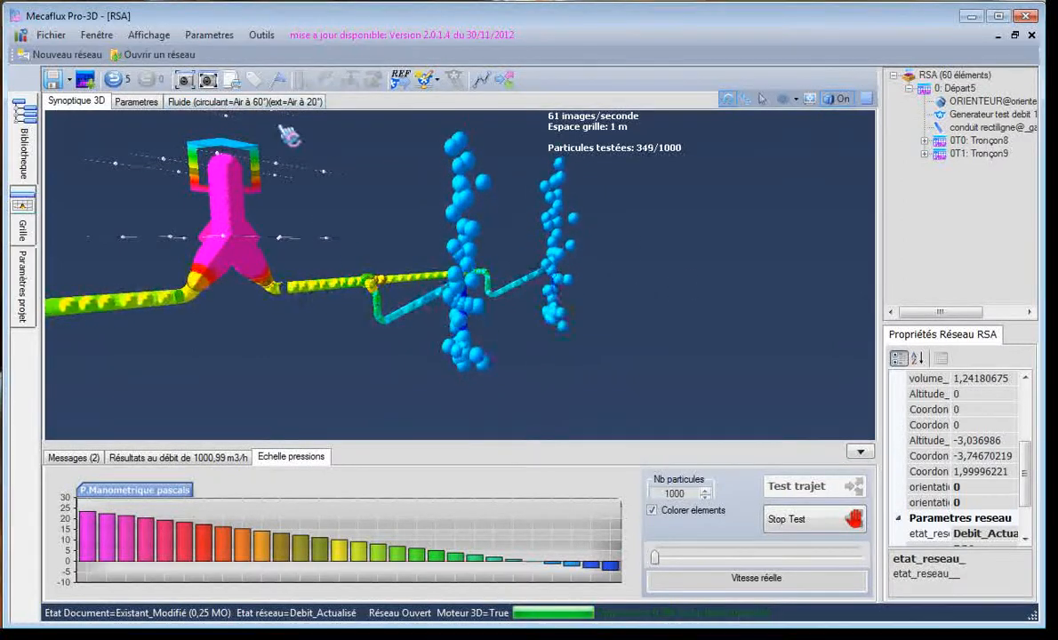
pyautogui.moveTo(669, 295); pyautogui.dragTo(264, 335)
pyautogui.moveTo(356, 384); pyautogui.dragTo(396, 372)
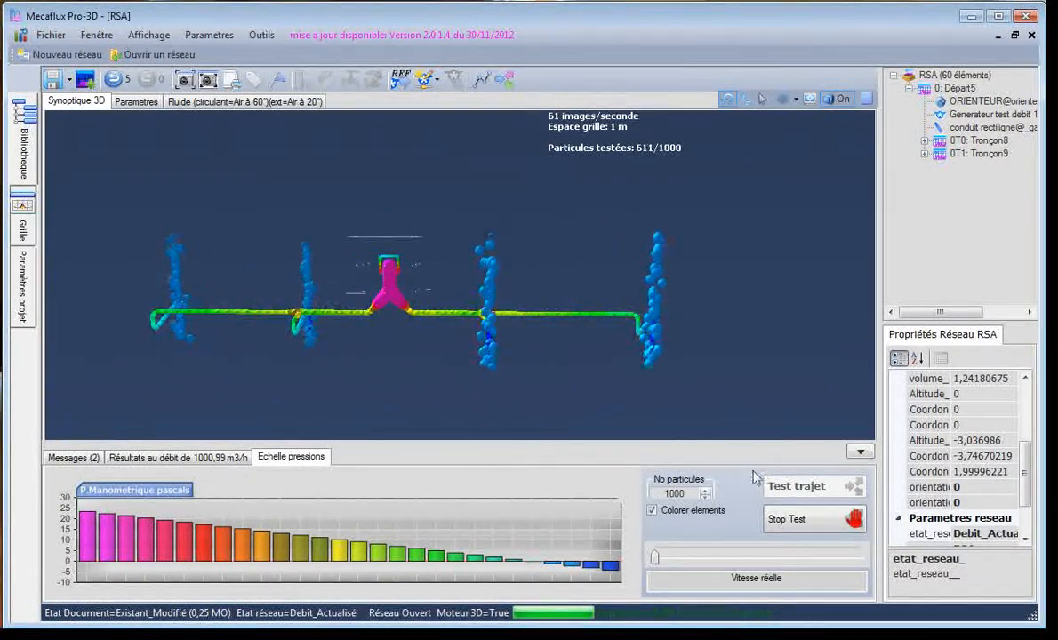
pyautogui.click(795, 519)
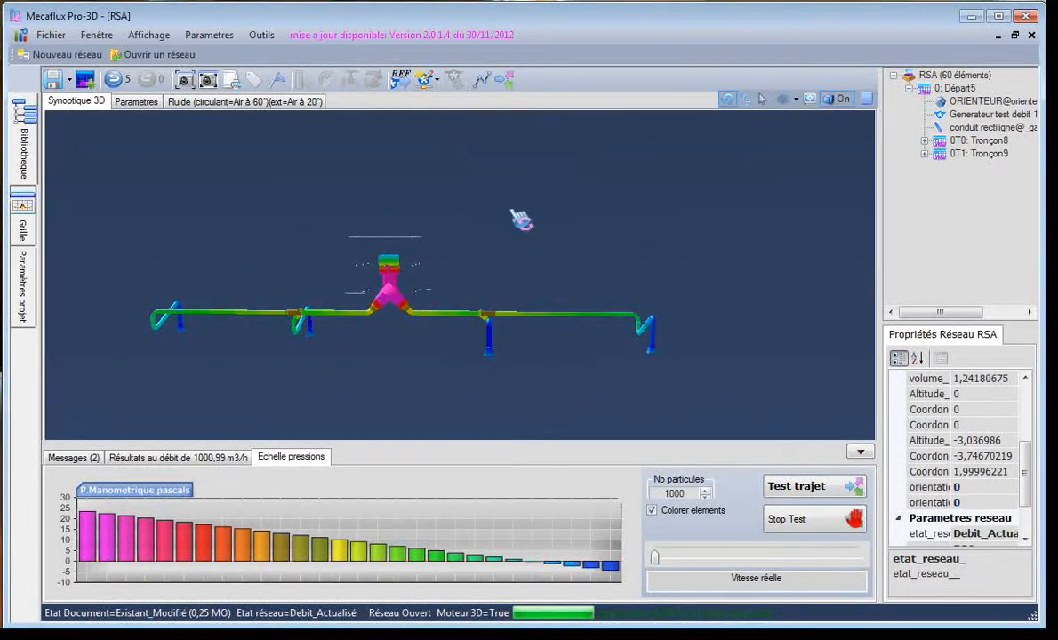
# Reverse the network's flow direction to suction (ASP) and recalculate it with a test generator delivering 1000 m3/h
pyautogui.click(400, 82)
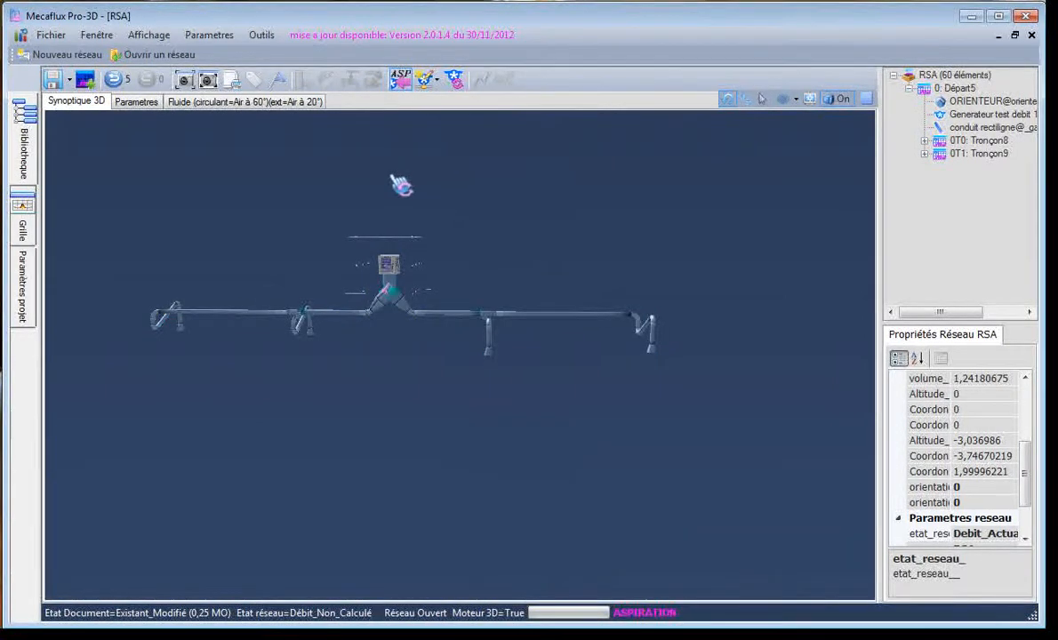
pyautogui.moveTo(418, 180); pyautogui.dragTo(288, 283)
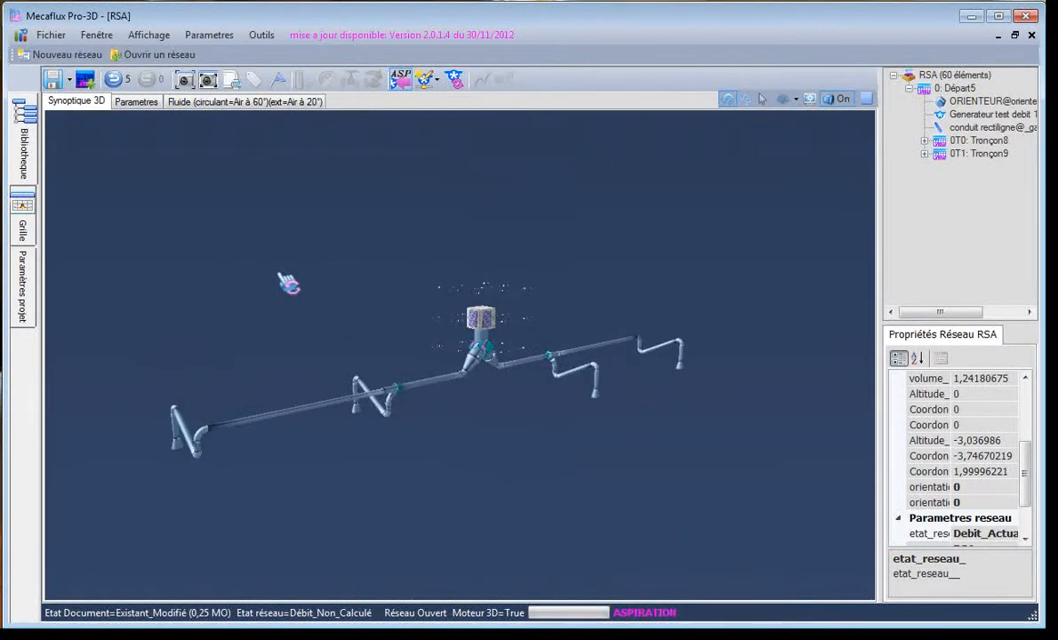
pyautogui.click(427, 80)
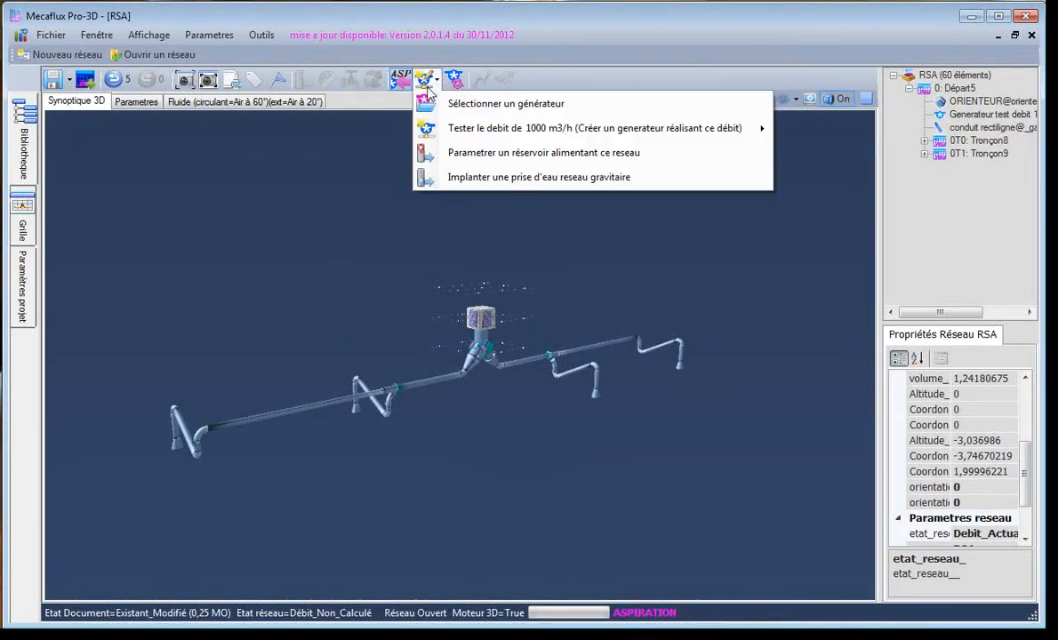
pyautogui.click(493, 134)
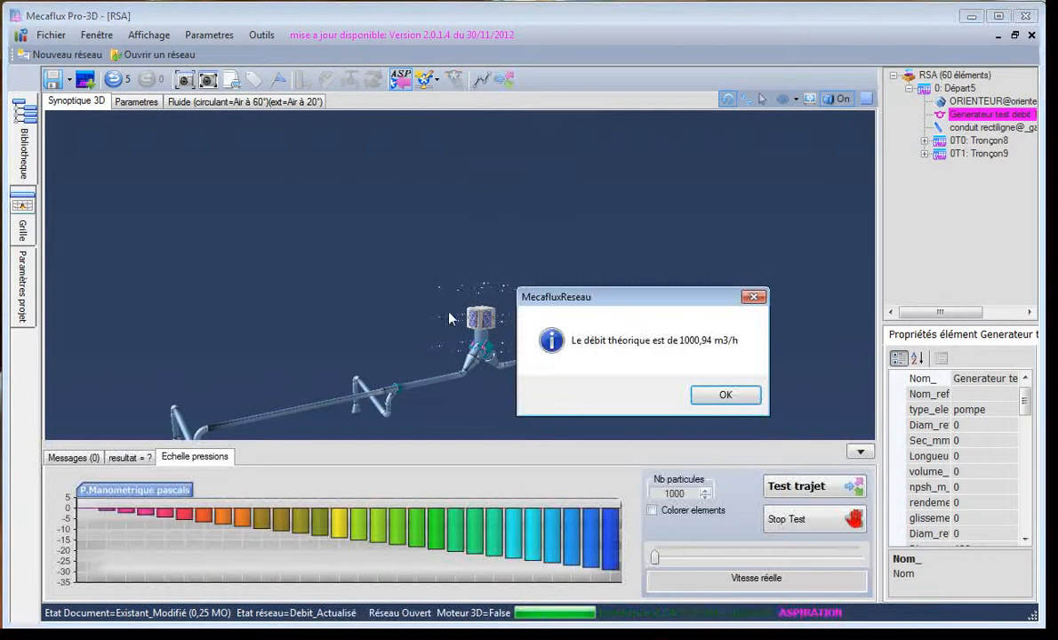
pyautogui.click(725, 396)
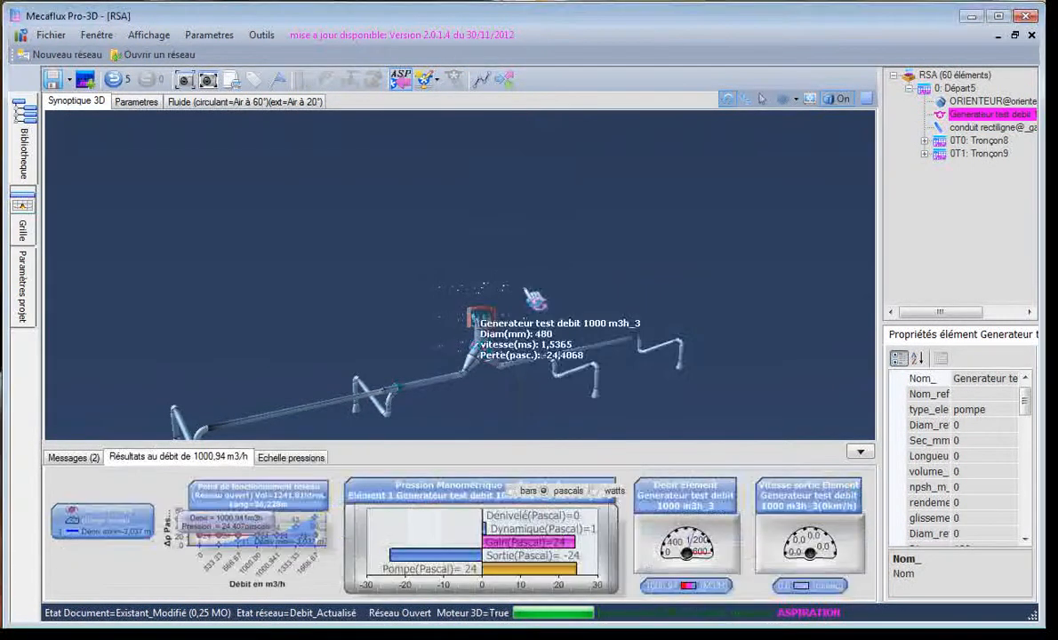
# Check the test generator's results in suction mode, and colour the network elements by pressure alongside the pressure scale
pyautogui.click(489, 320)
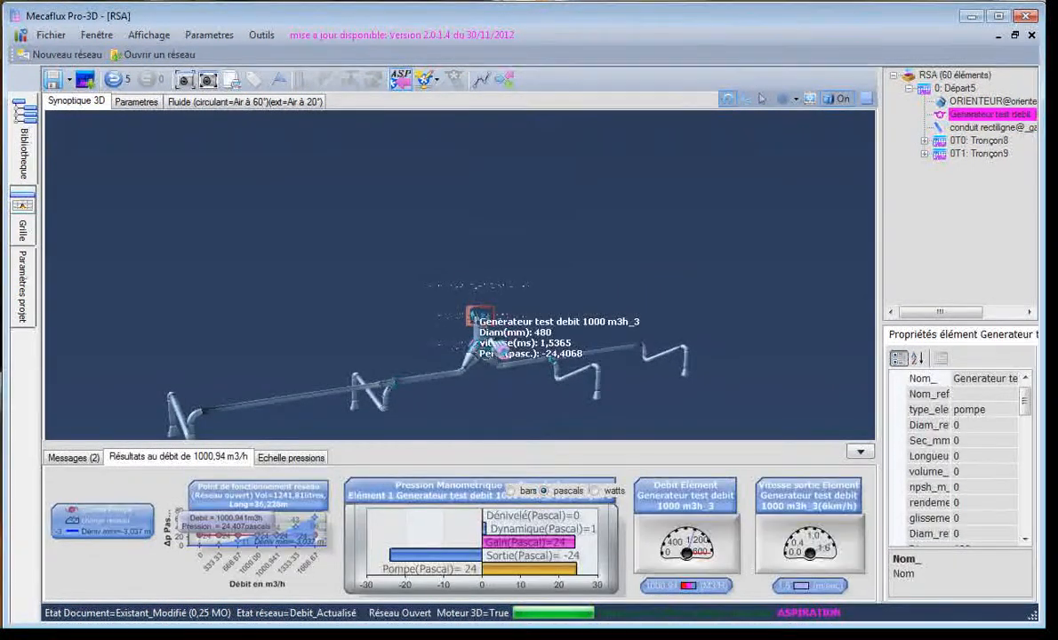
pyautogui.click(574, 301)
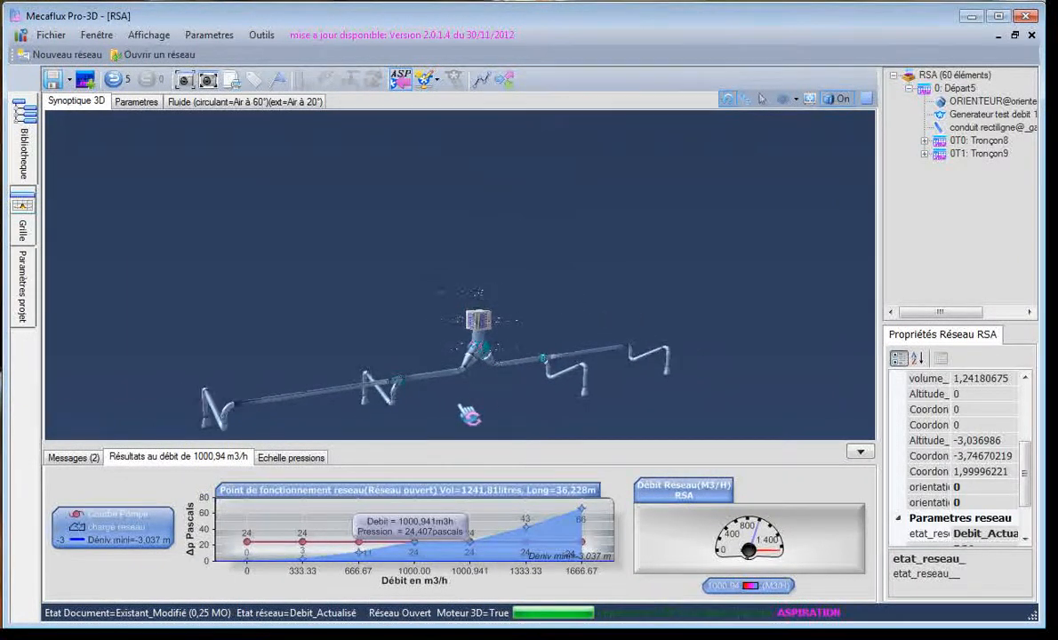
pyautogui.moveTo(296, 414); pyautogui.dragTo(343, 414)
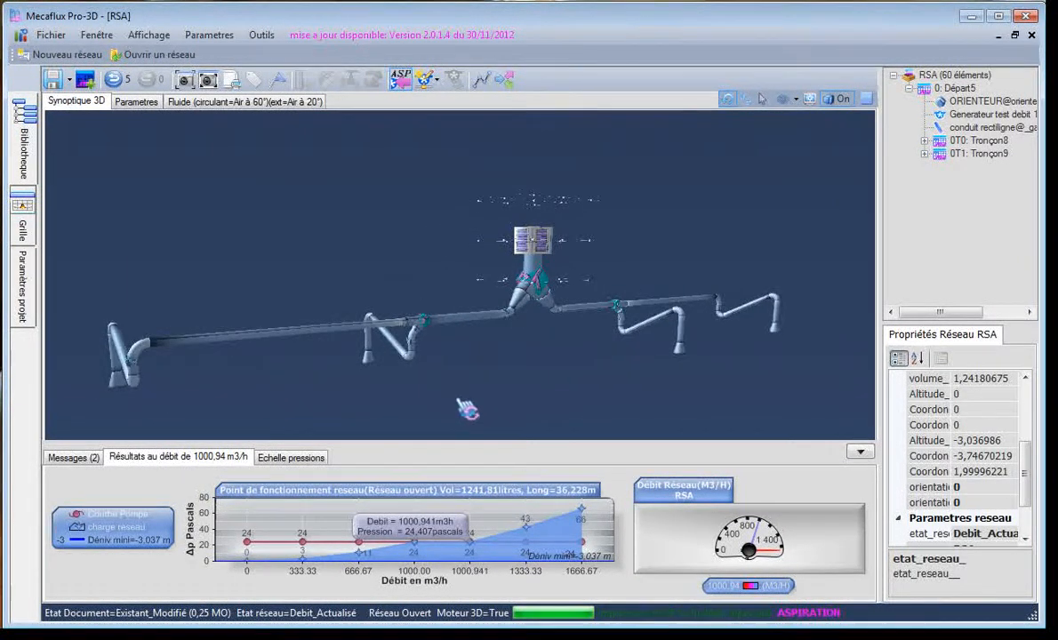
pyautogui.moveTo(467, 409); pyautogui.dragTo(623, 363)
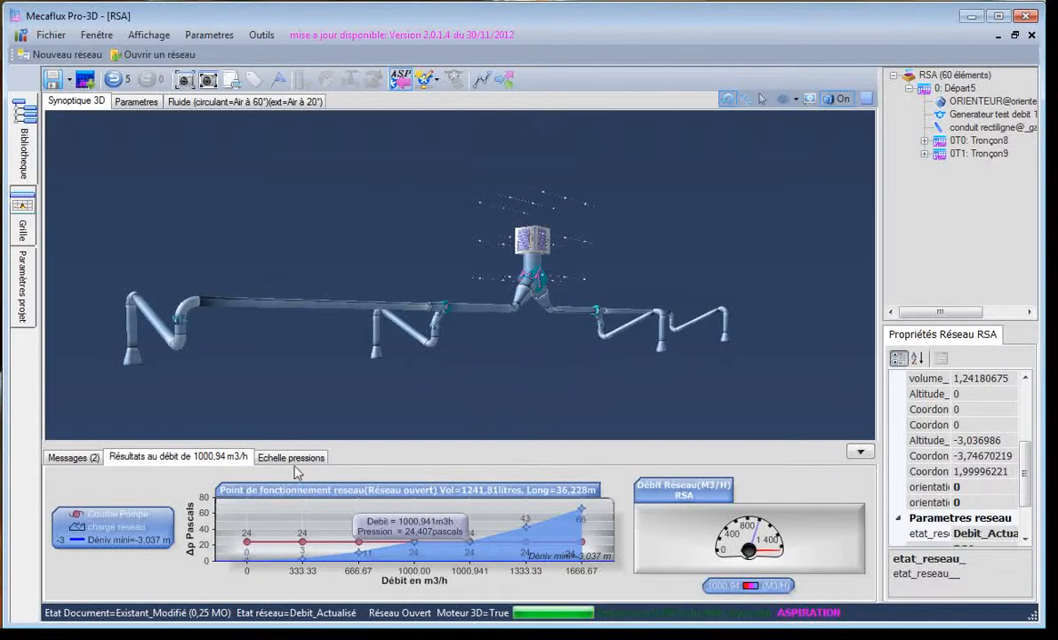
pyautogui.click(294, 458)
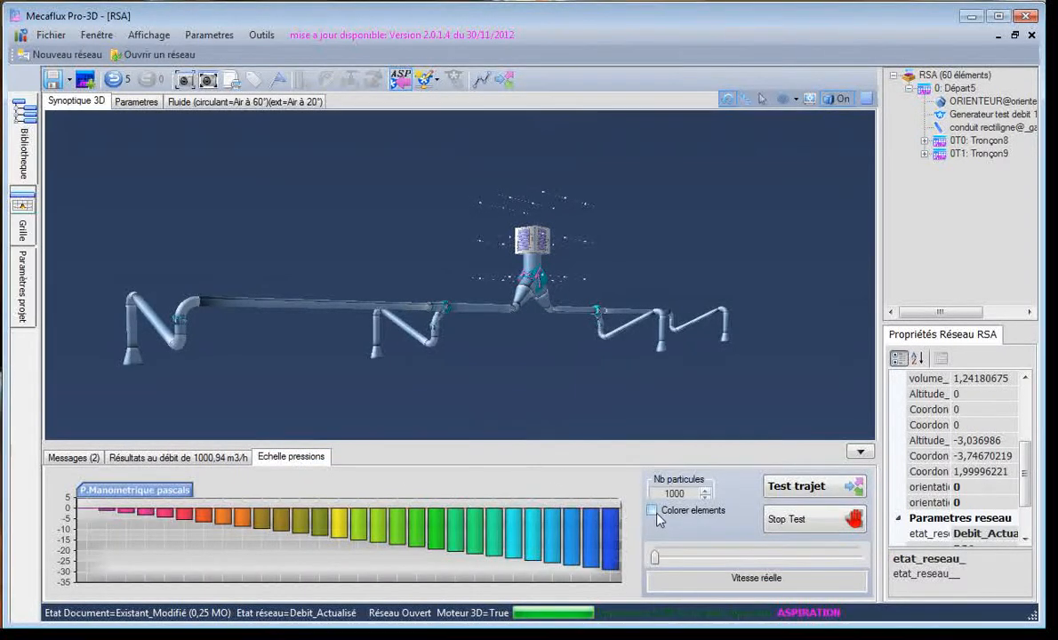
pyautogui.click(652, 510)
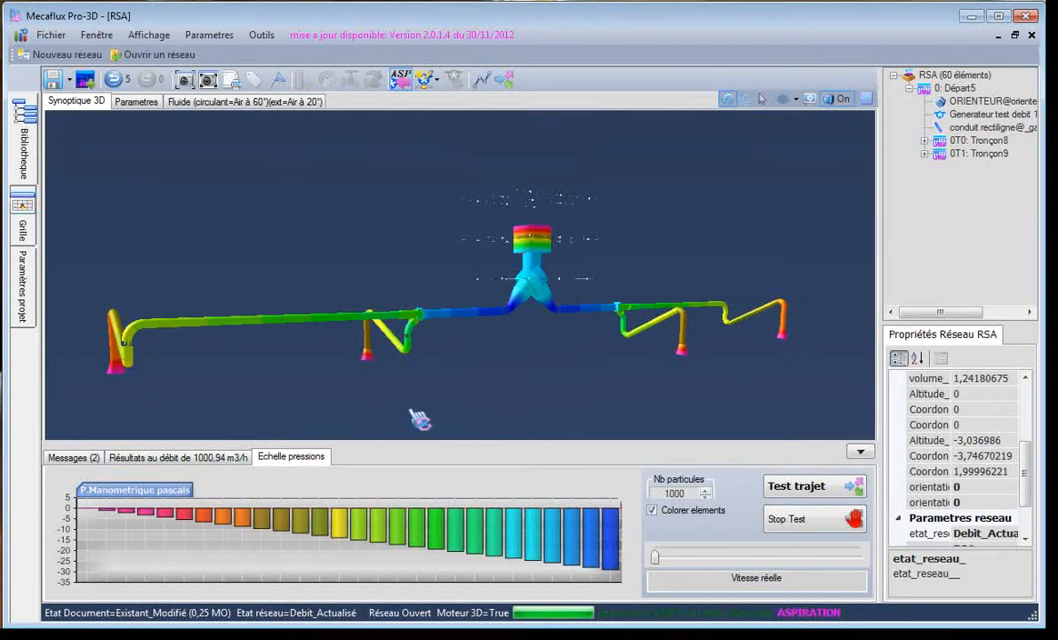
# Run the particle path test on the suction network with 1000 particles at real speed, and stop it after viewing the generator's jet
pyautogui.click(508, 311)
pyautogui.moveTo(461, 362); pyautogui.dragTo(445, 379)
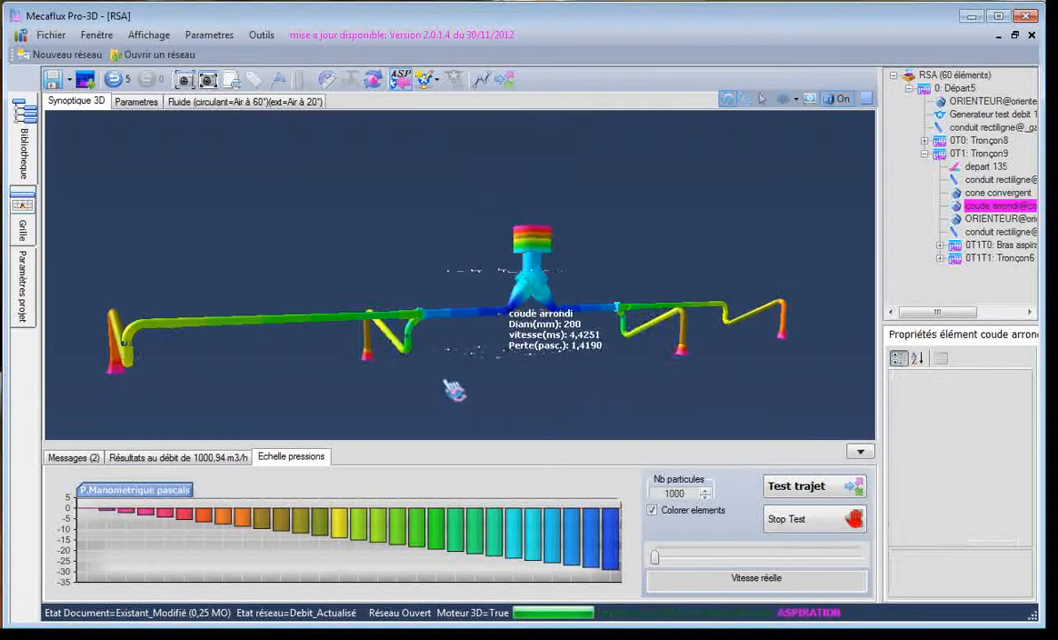
pyautogui.click(800, 487)
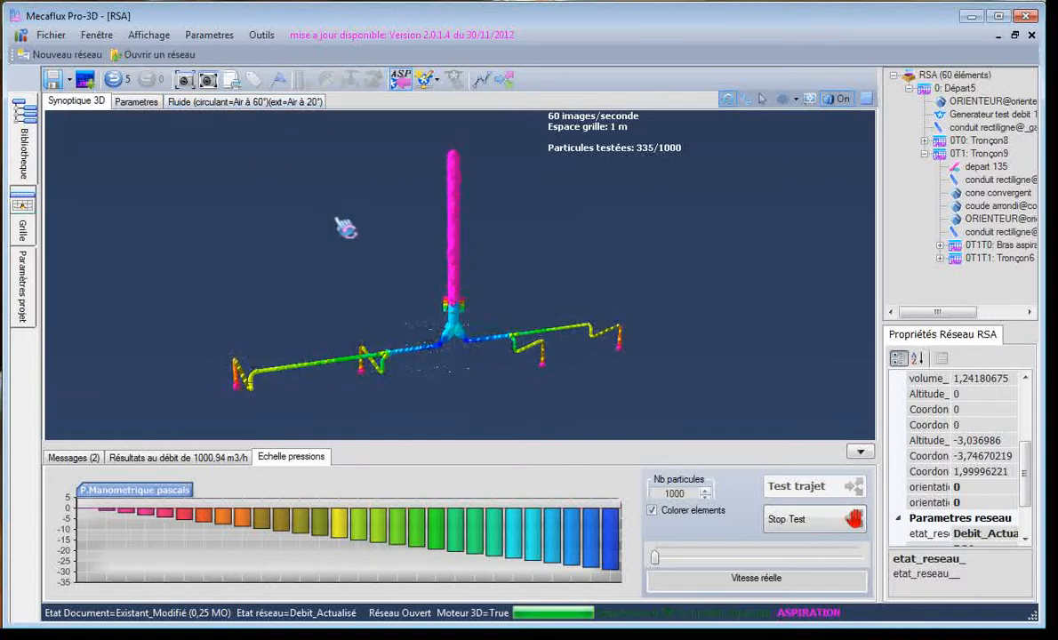
pyautogui.moveTo(438, 177); pyautogui.dragTo(338, 248)
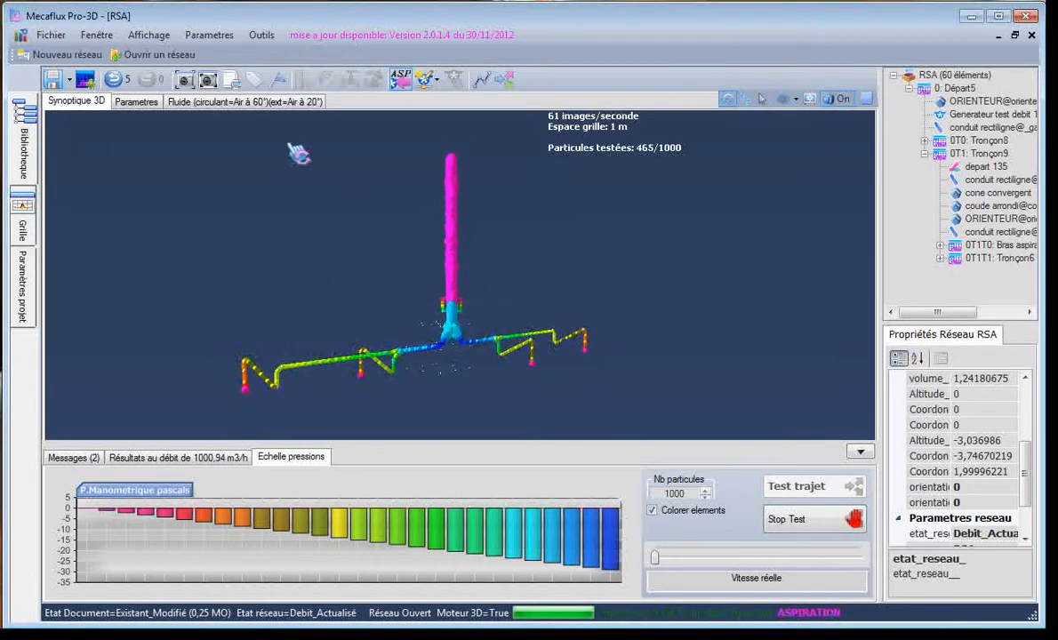
pyautogui.click(798, 530)
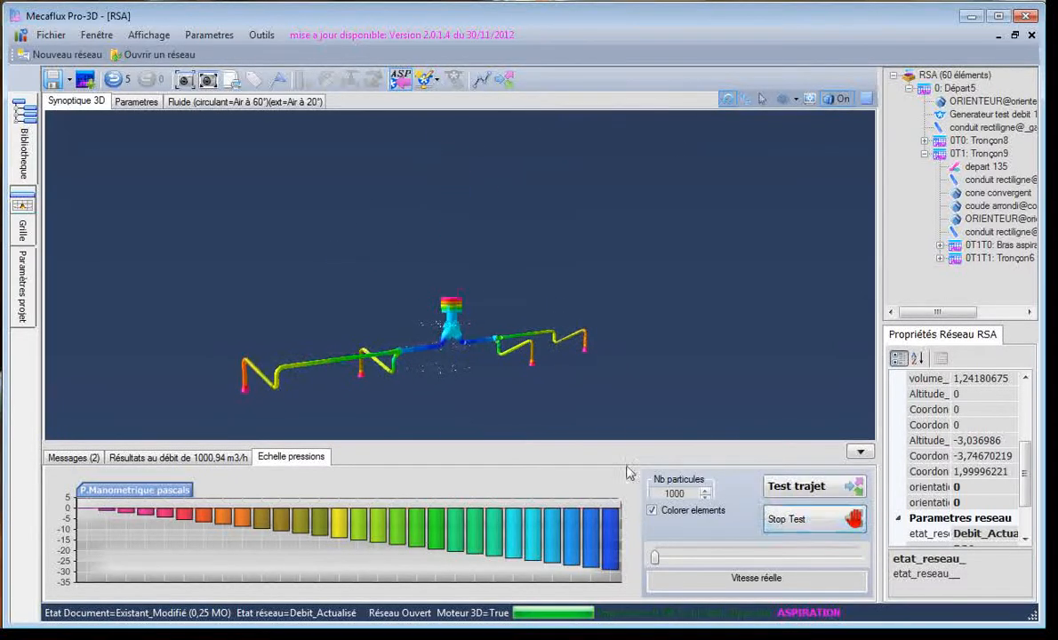
# Set the network's circulating fluid to Air at 0 °C, with its density corrected for an altitude of 0 metres
pyautogui.click(188, 101)
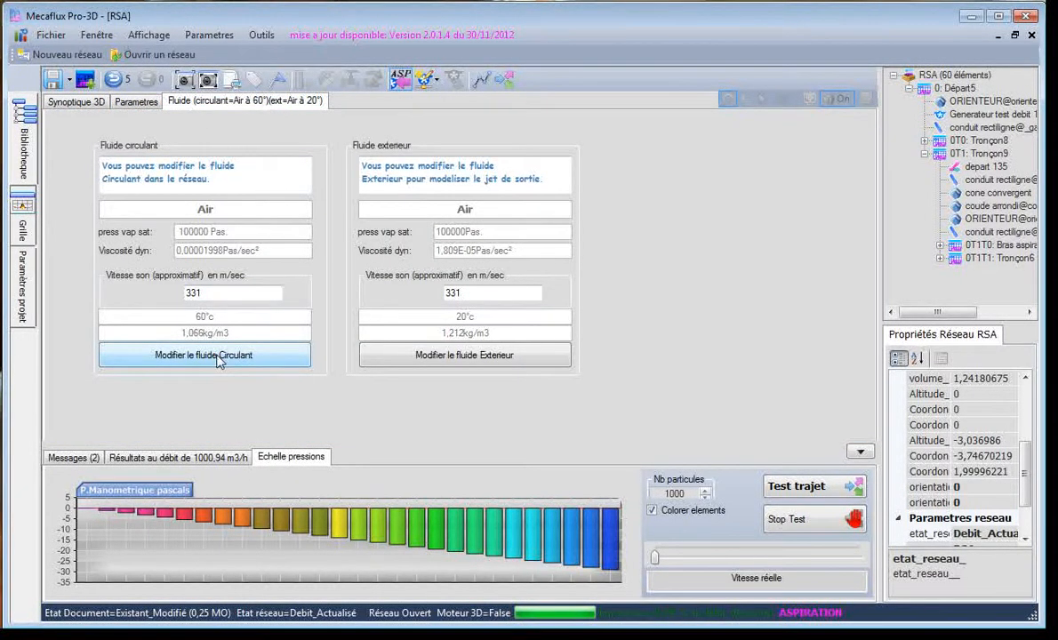
pyautogui.click(219, 357)
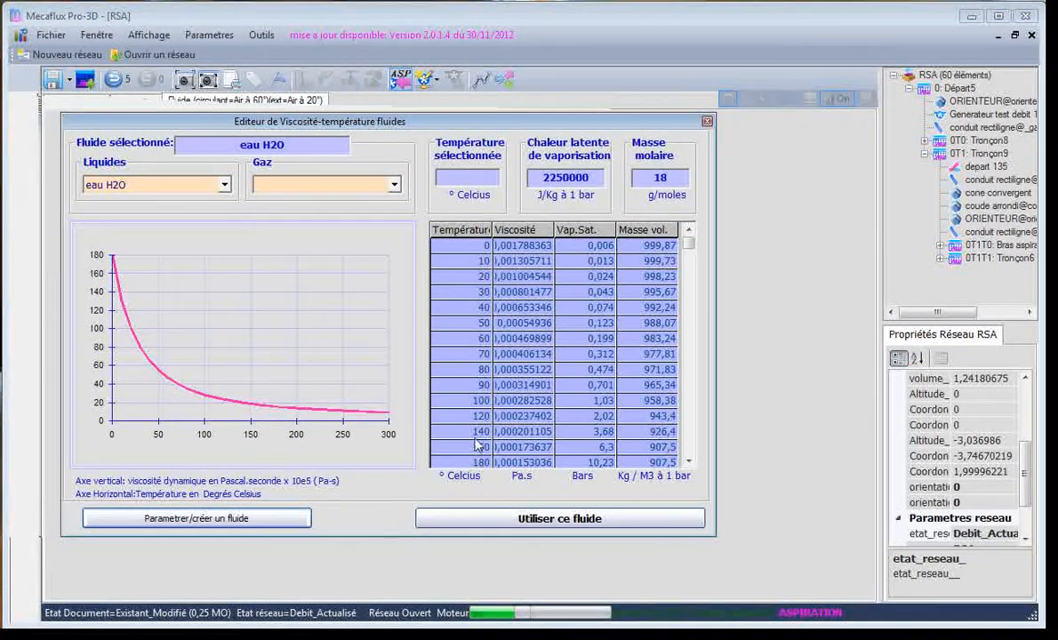
pyautogui.click(394, 186)
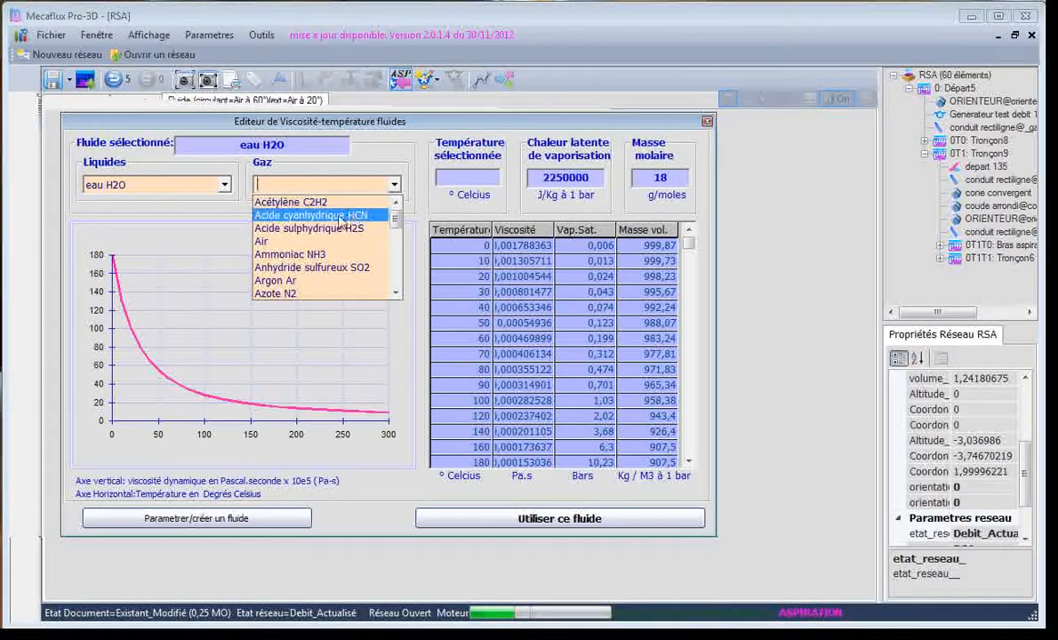
pyautogui.click(298, 243)
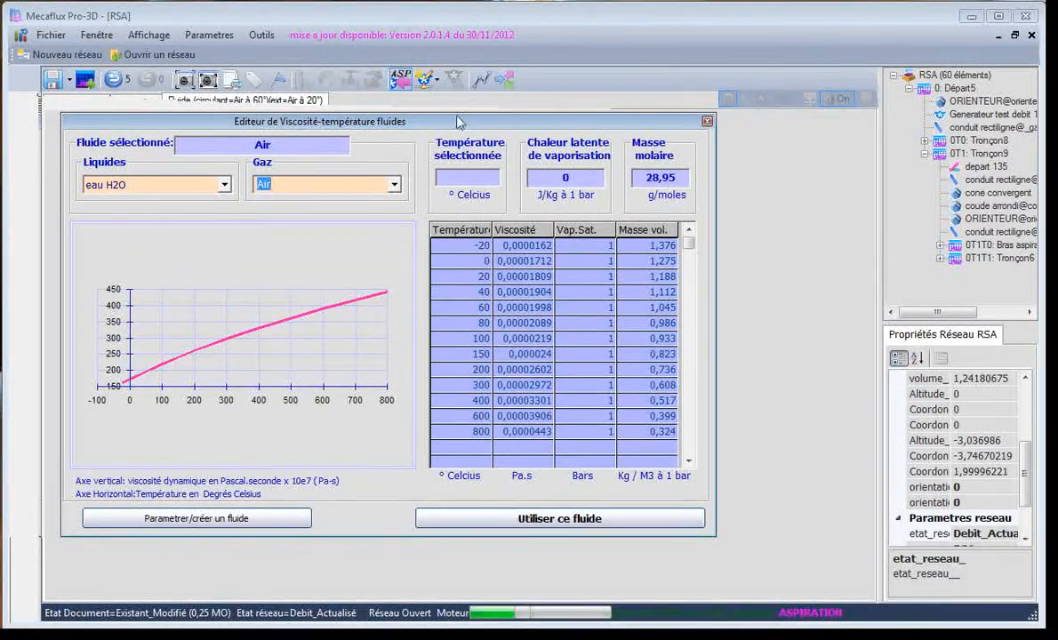
pyautogui.moveTo(458, 122); pyautogui.dragTo(461, 132)
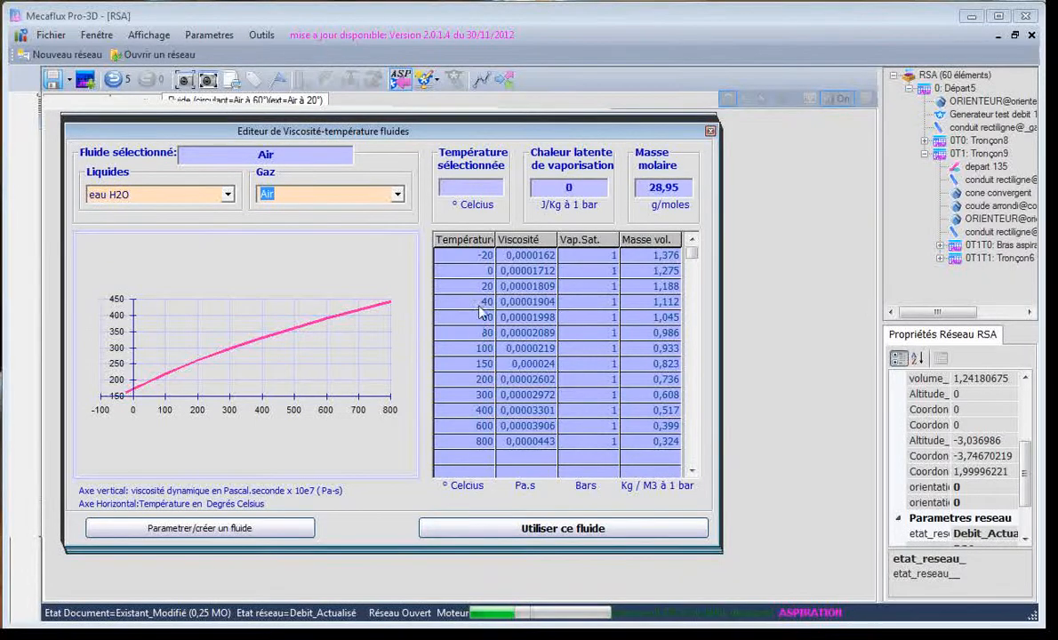
pyautogui.click(481, 272)
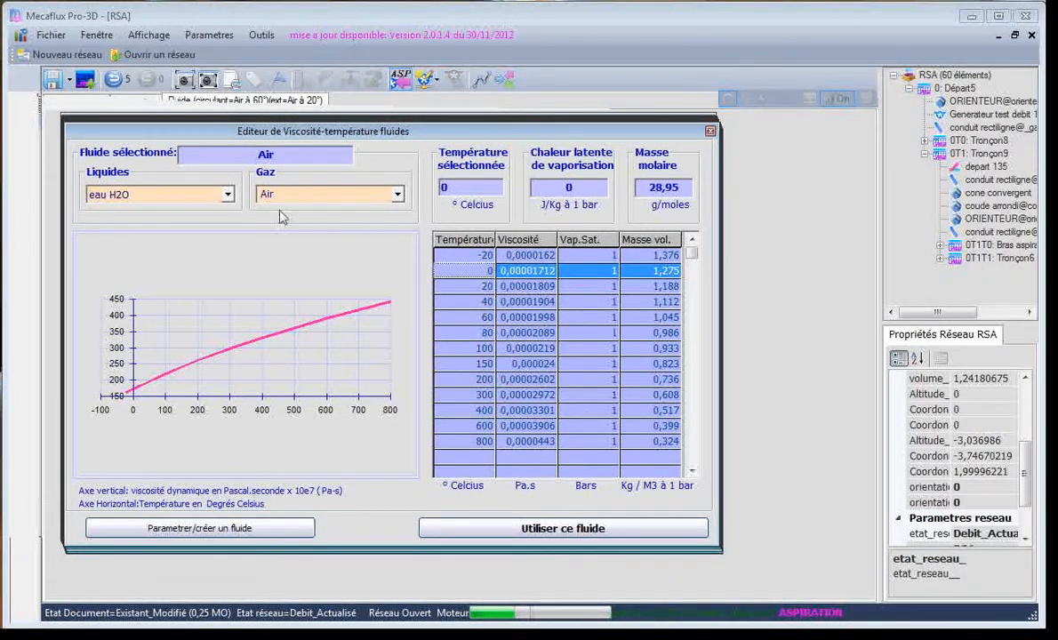
pyautogui.click(518, 531)
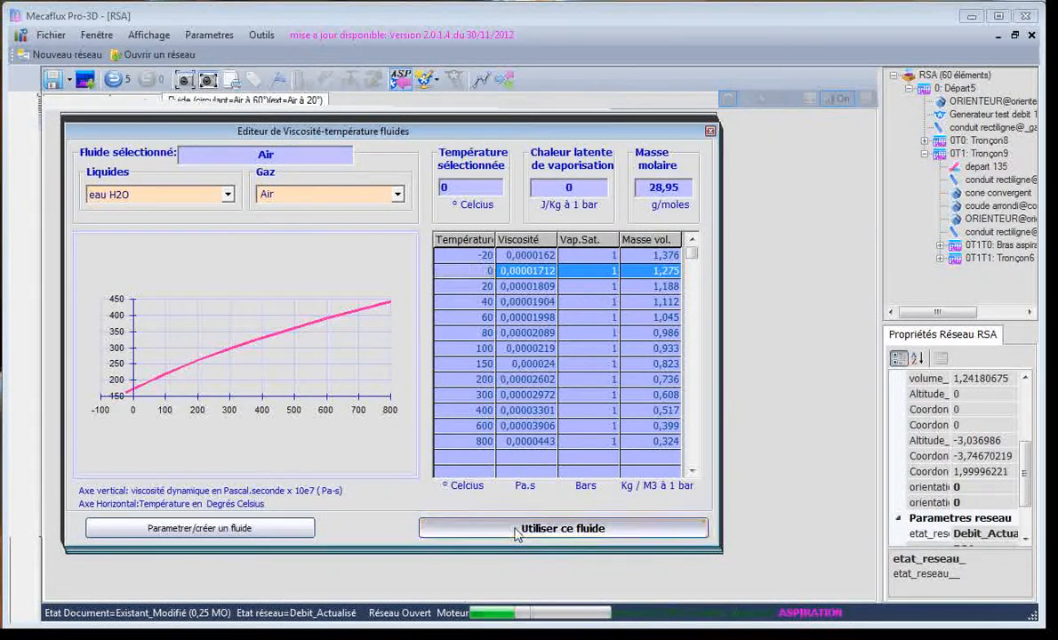
pyautogui.click(745, 413)
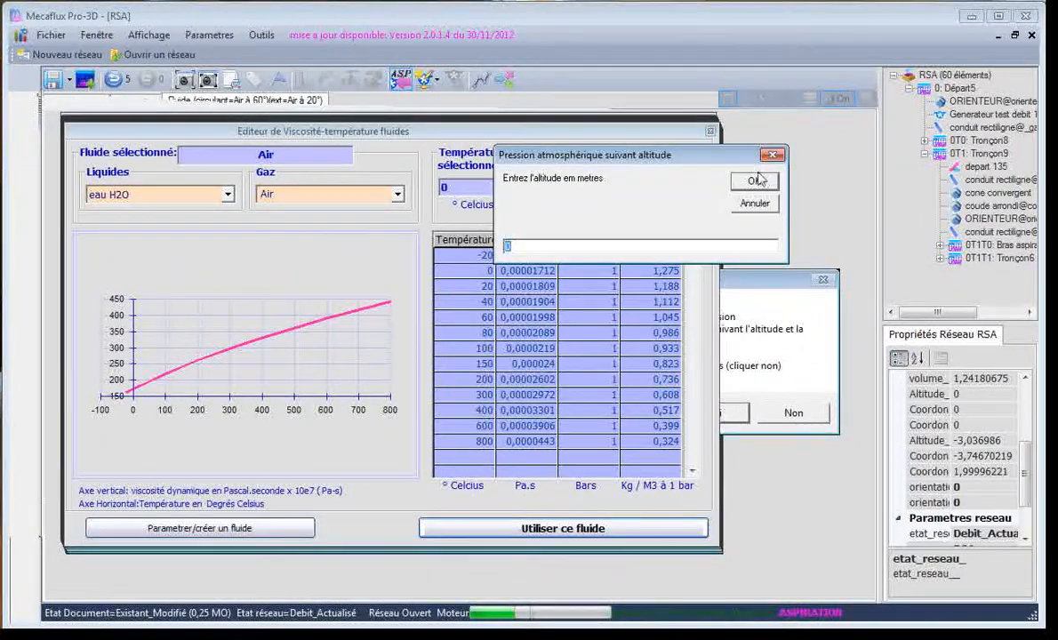
pyautogui.click(755, 181)
pyautogui.click(732, 395)
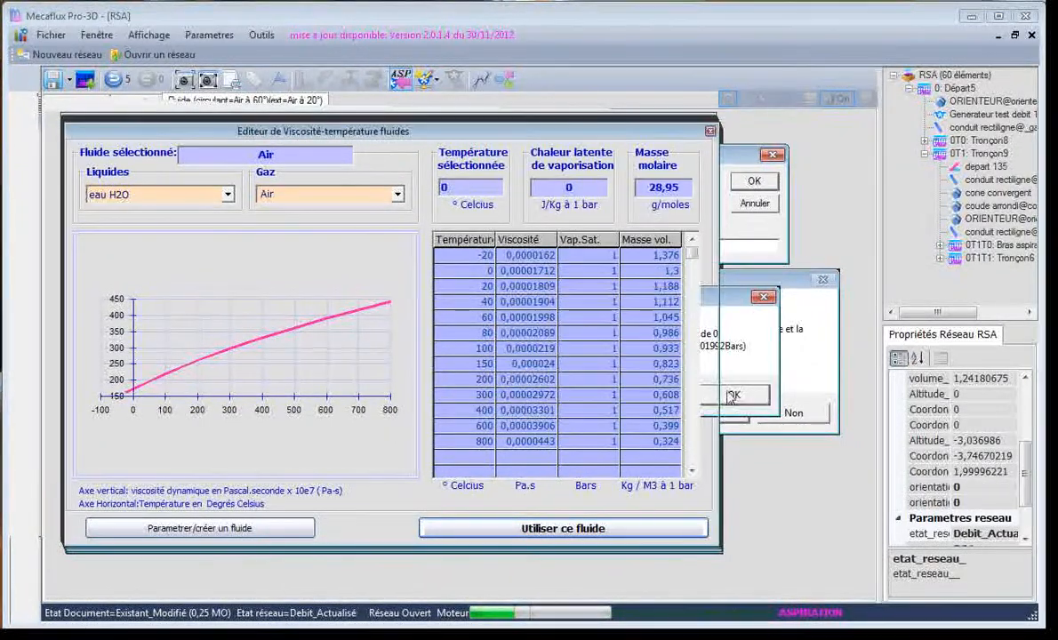
# Recalculate the 3D suction network with a new test generator delivering 1000 m3/h
pyautogui.click(77, 102)
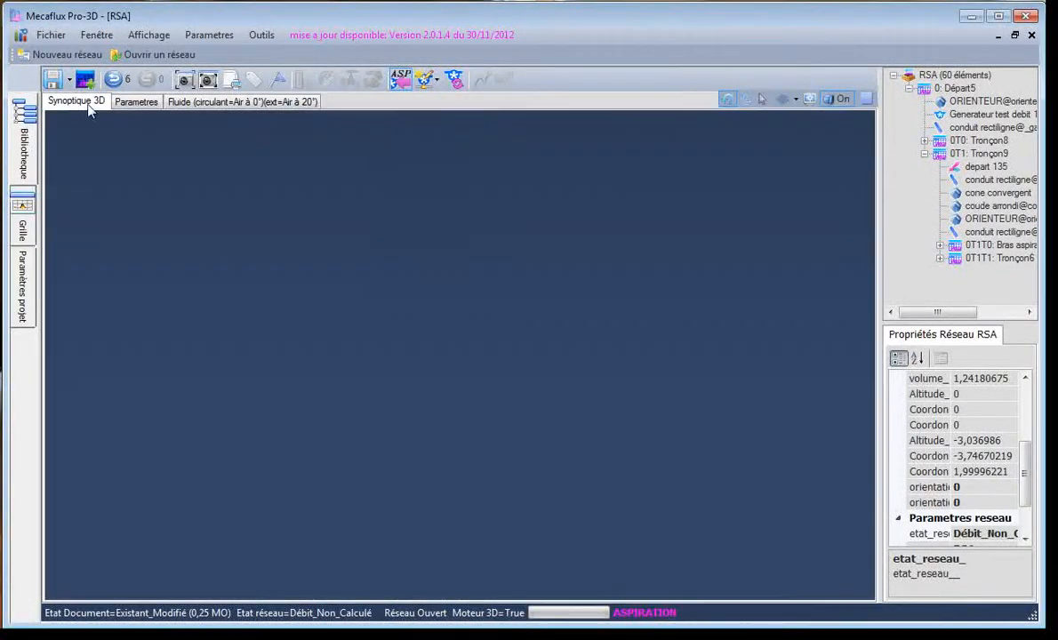
pyautogui.click(426, 81)
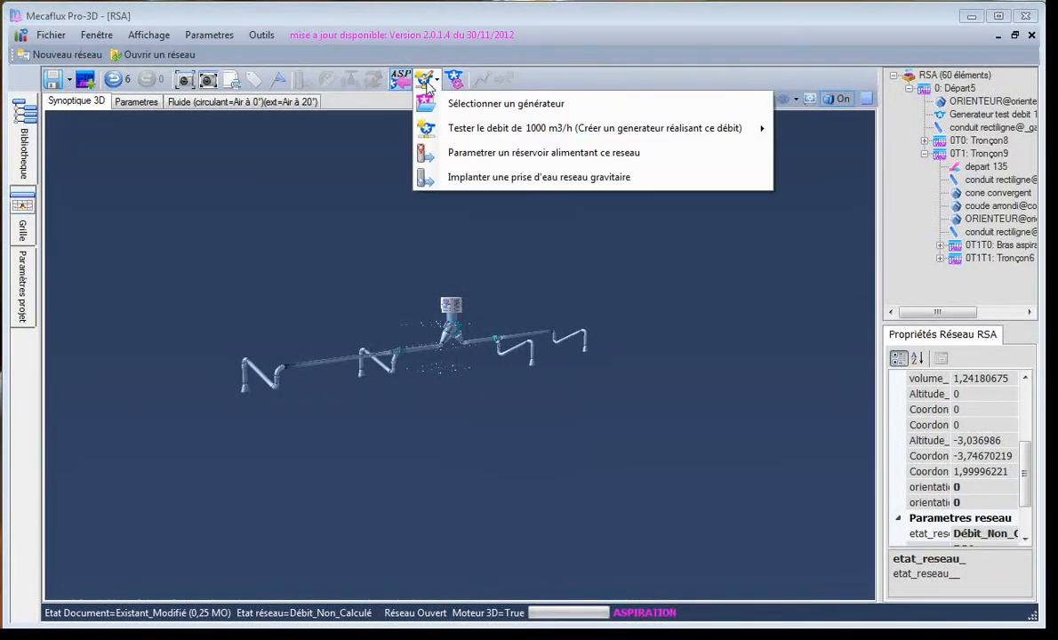
pyautogui.click(465, 130)
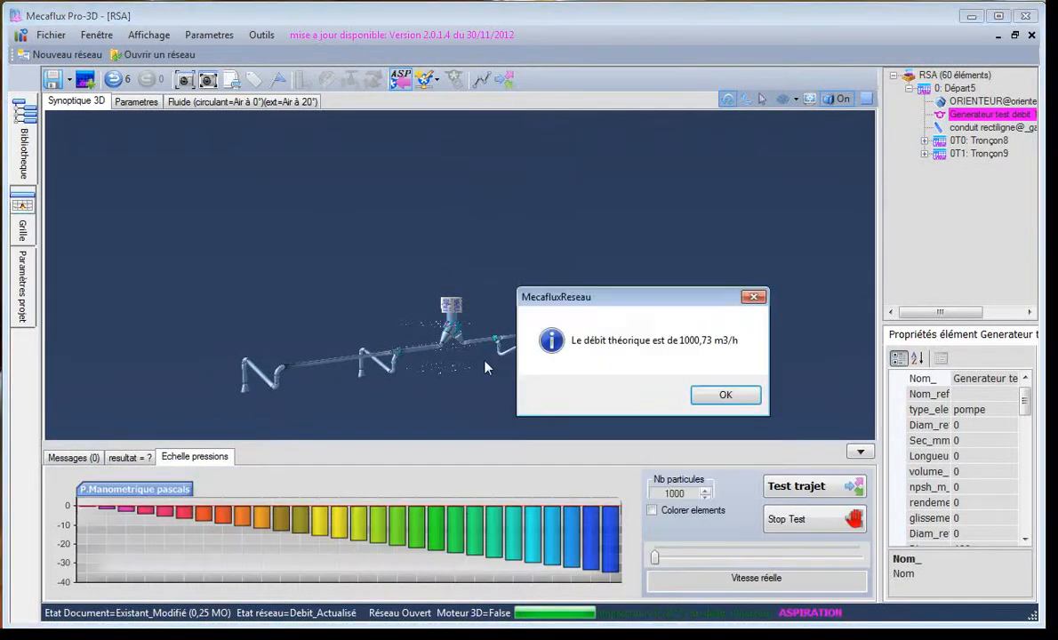
pyautogui.click(725, 395)
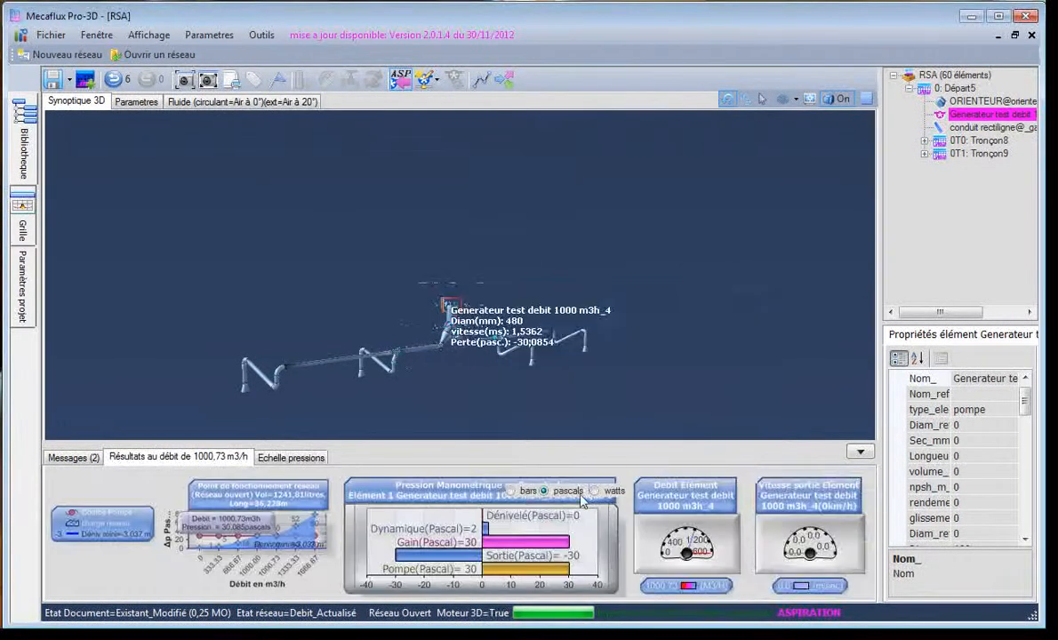
# Show the whole network's results, and colour its elements by pressure alongside the pressure scale
pyautogui.click(512, 433)
pyautogui.scroll(5, 415, 360)
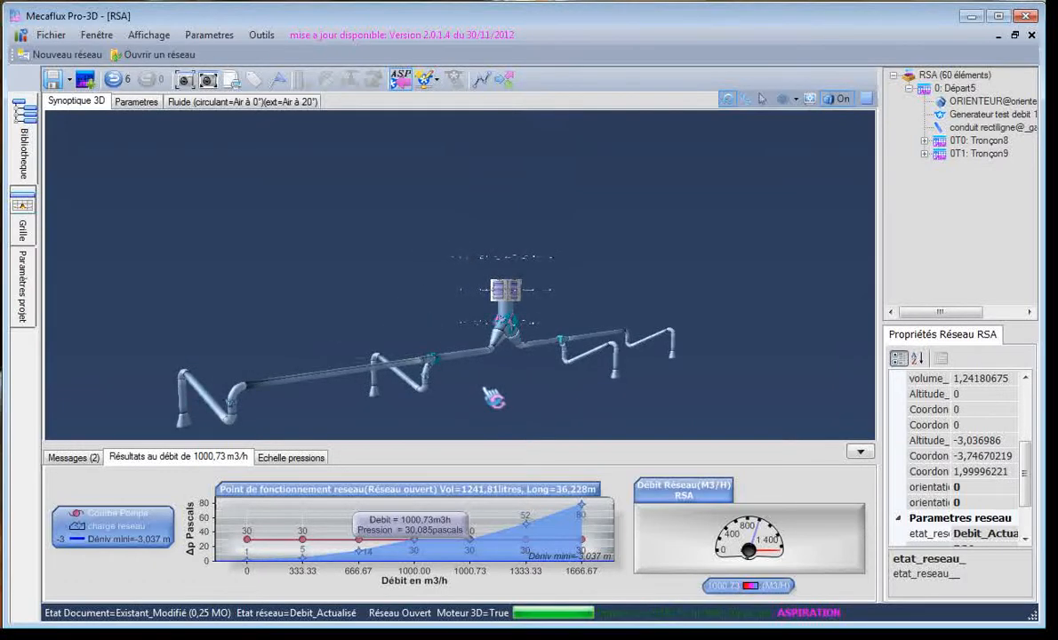
pyautogui.moveTo(490, 397); pyautogui.dragTo(454, 392)
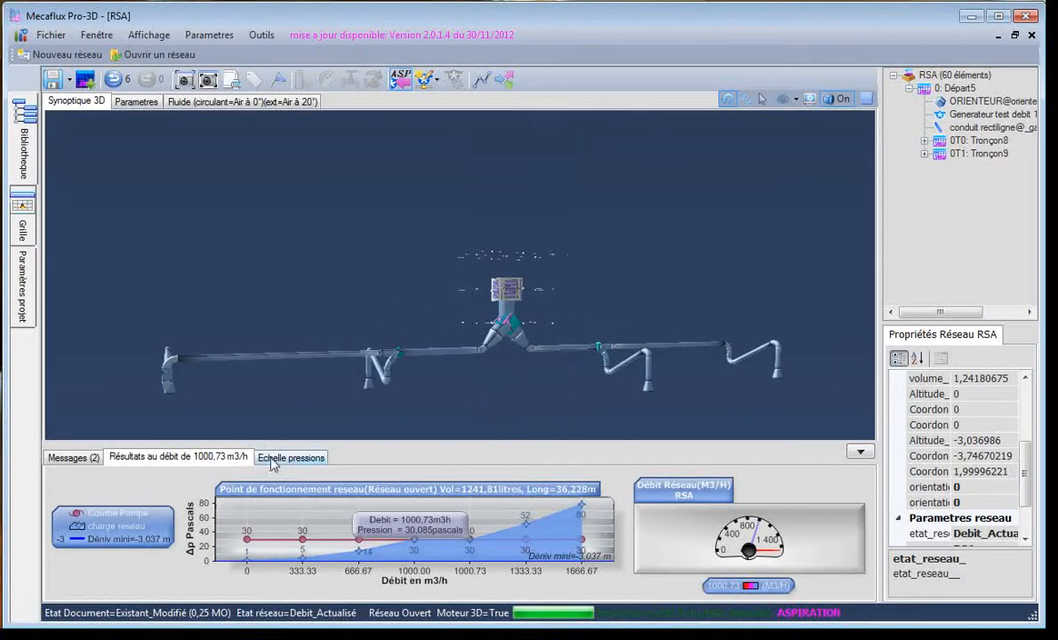
pyautogui.click(276, 459)
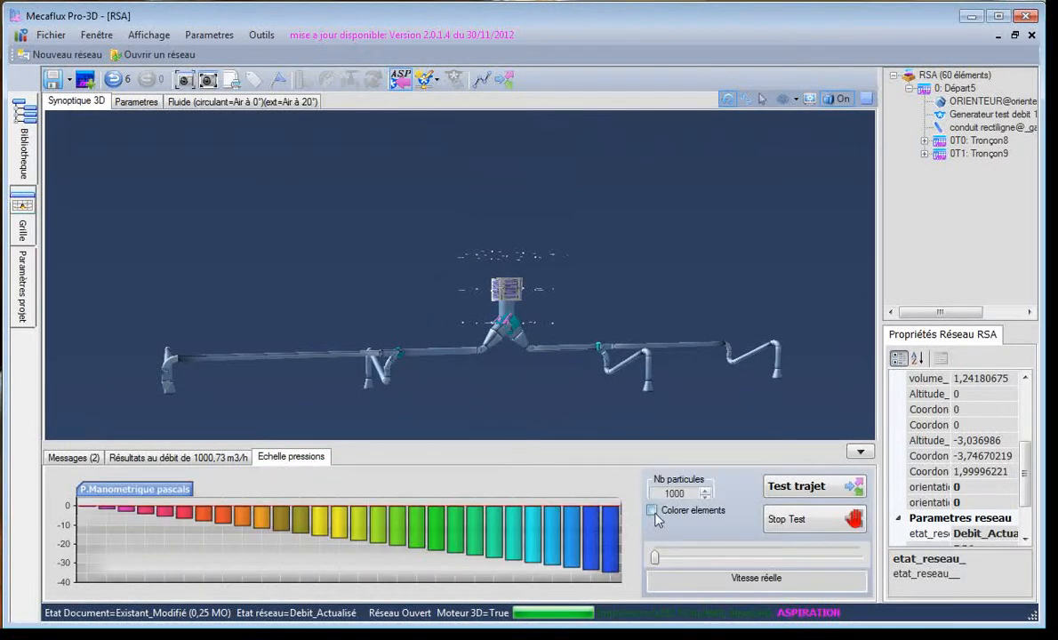
pyautogui.click(653, 512)
# Run the particle path test with 1000 particles at real speed, examine the generator's jet, stop the test and inspect the pressure-coloured ducts
pyautogui.click(786, 487)
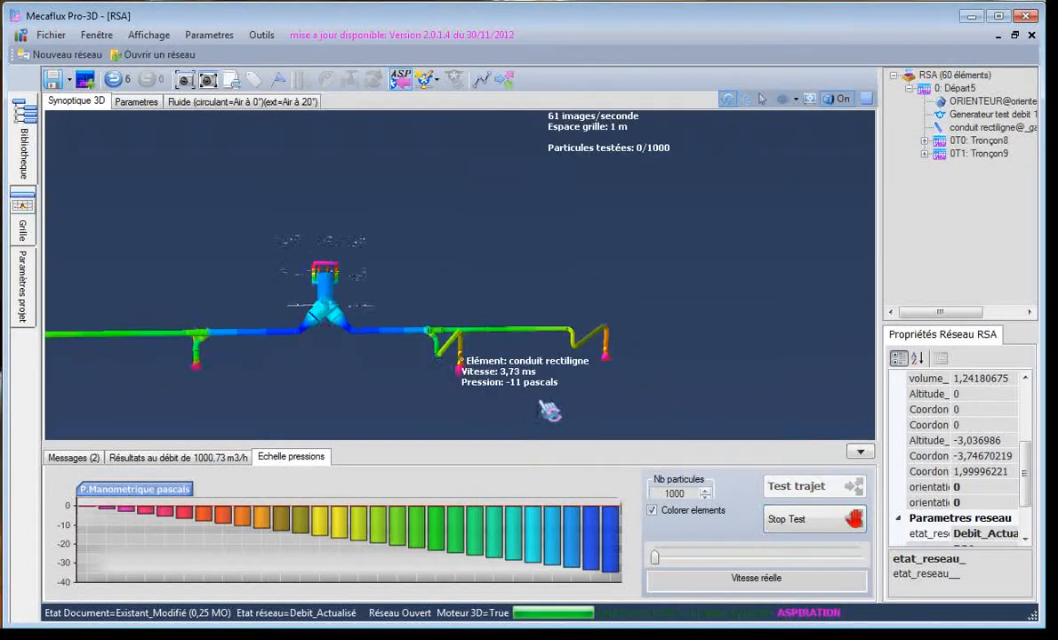
pyautogui.moveTo(678, 277); pyautogui.dragTo(321, 274)
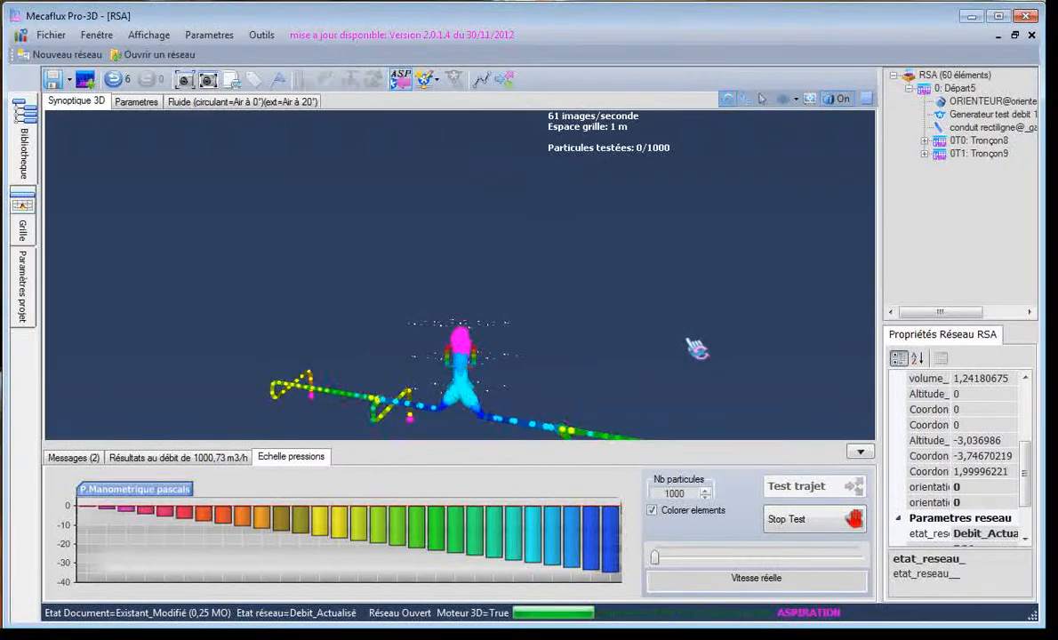
pyautogui.moveTo(692, 361); pyautogui.dragTo(449, 430)
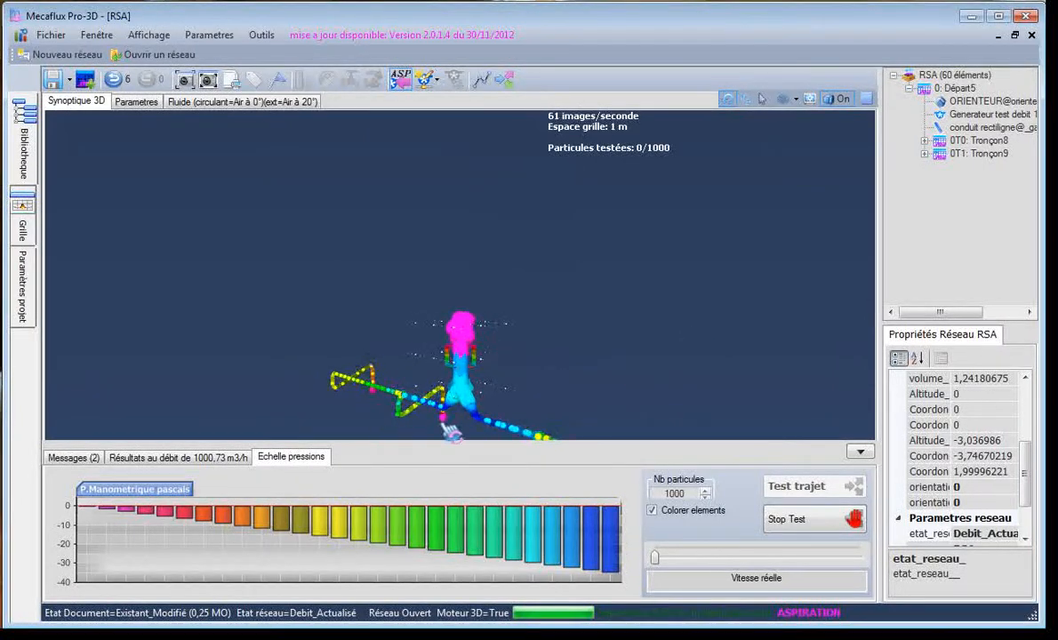
pyautogui.moveTo(612, 397); pyautogui.dragTo(625, 299)
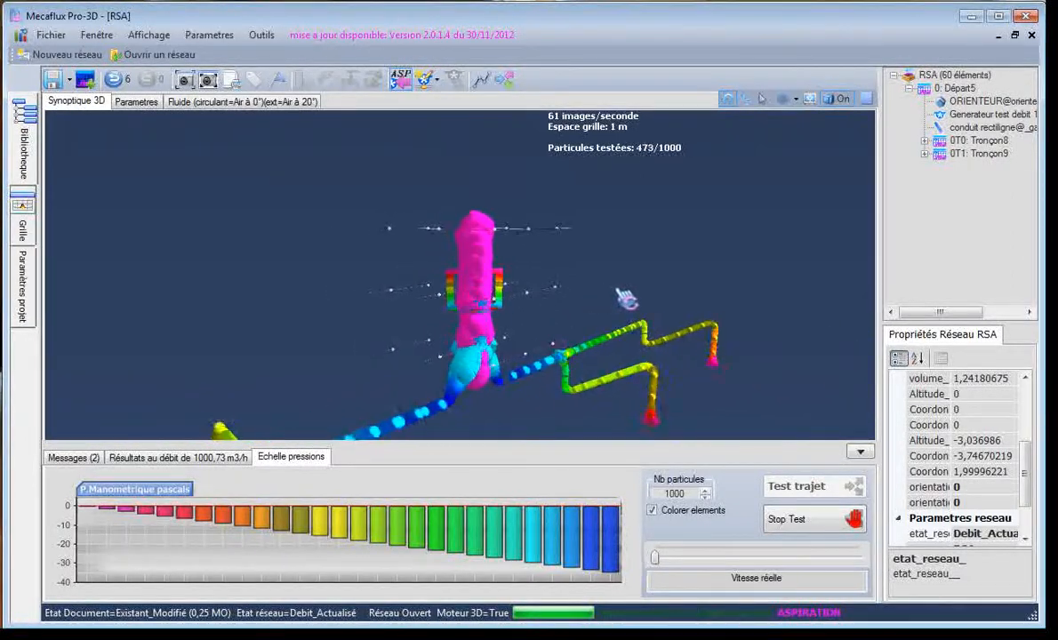
pyautogui.click(805, 520)
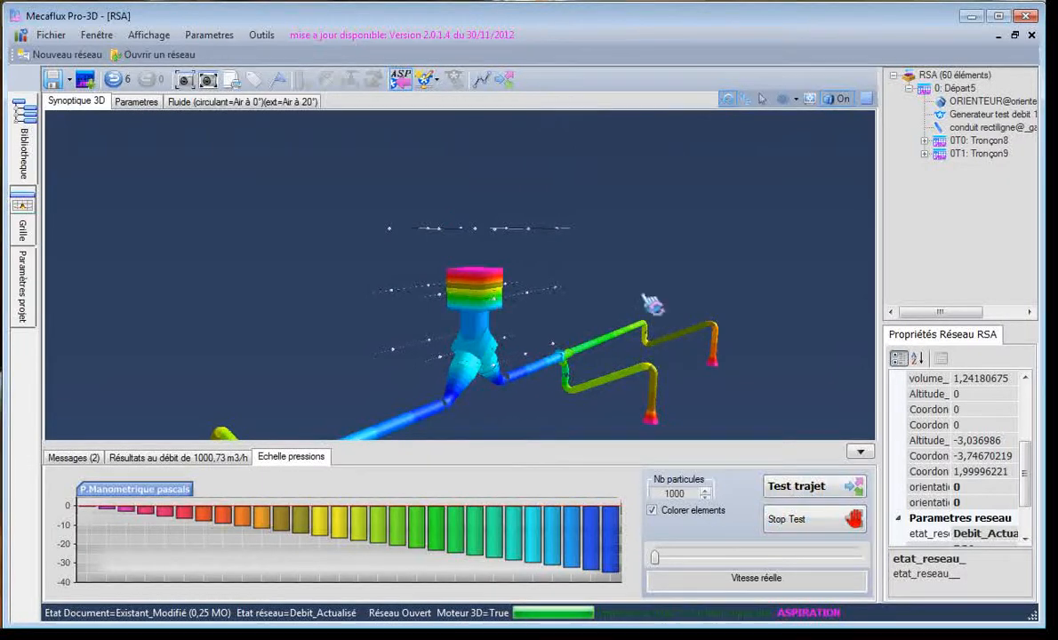
pyautogui.moveTo(491, 355); pyautogui.dragTo(331, 371)
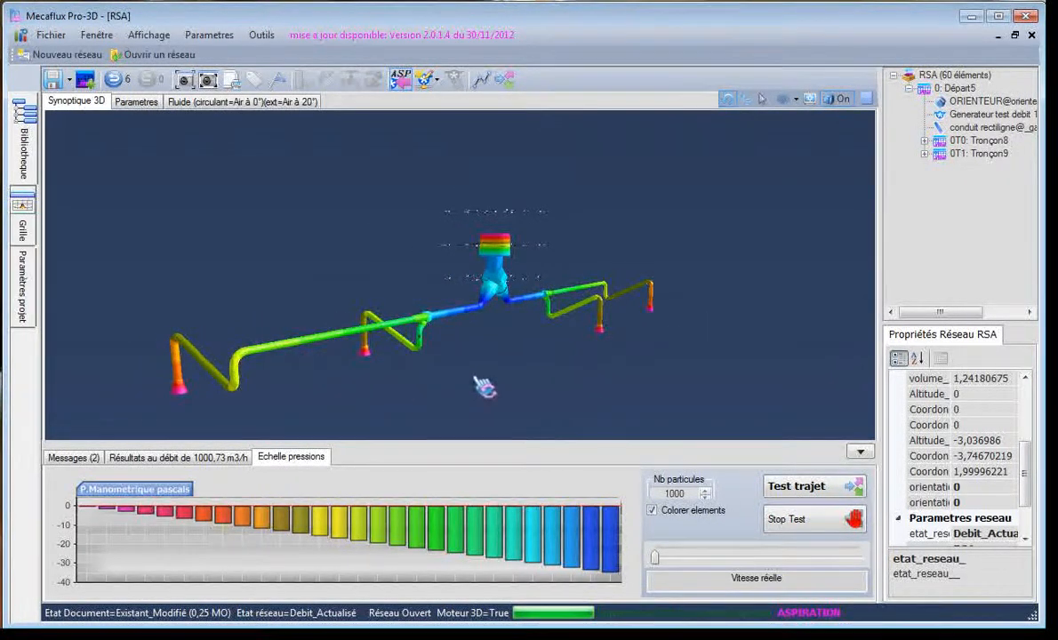
pyautogui.moveTo(481, 383)
pyautogui.mouseDown()
pyautogui.moveTo(366, 378)
pyautogui.moveTo(467, 378)
pyautogui.mouseUp()
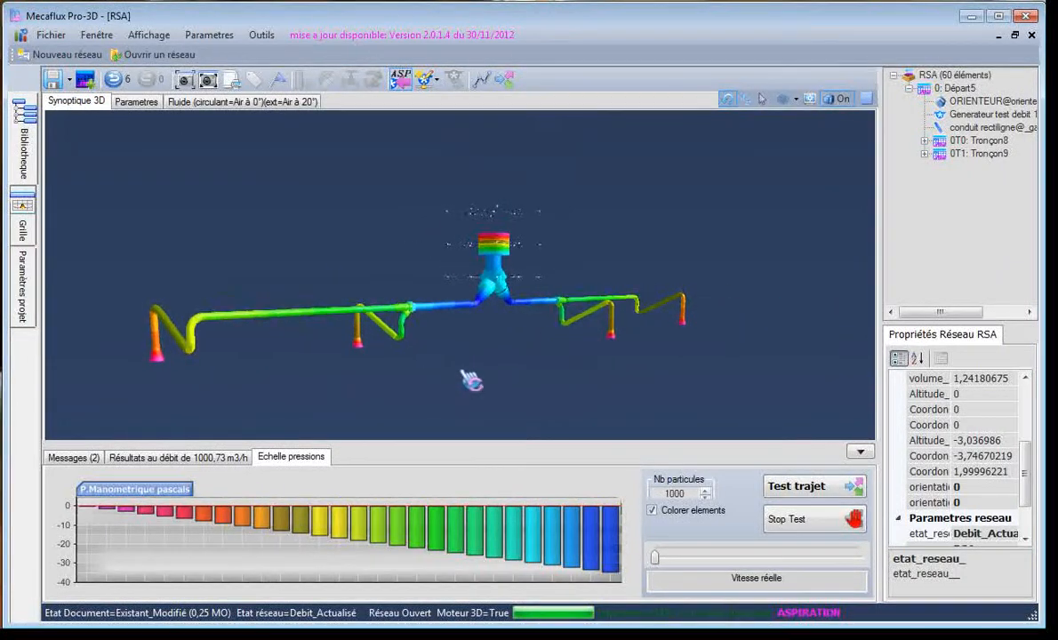
pyautogui.moveTo(485, 322); pyautogui.dragTo(470, 390)
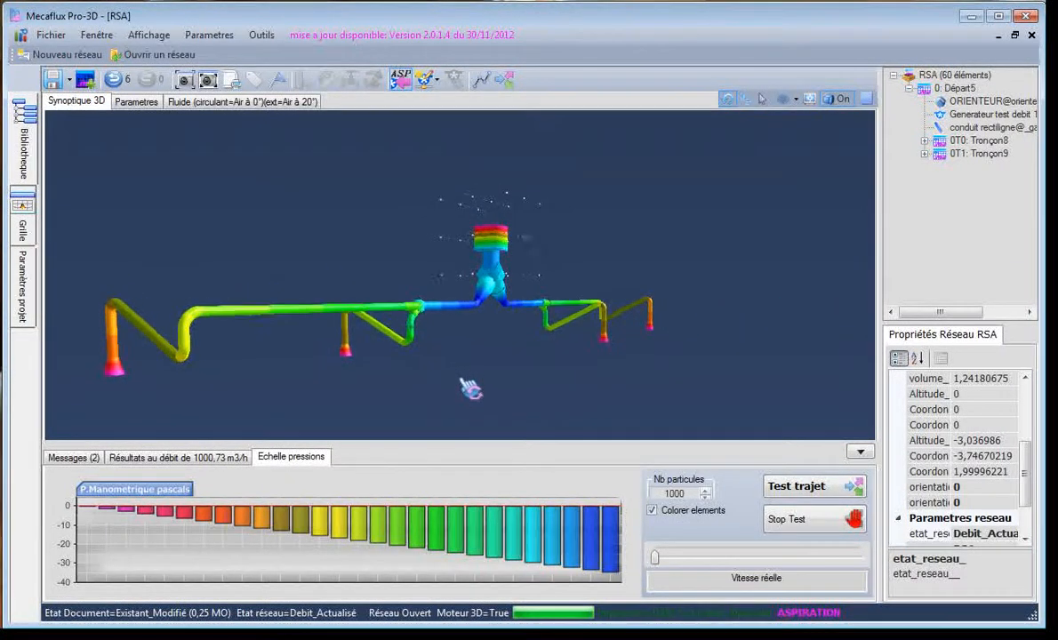